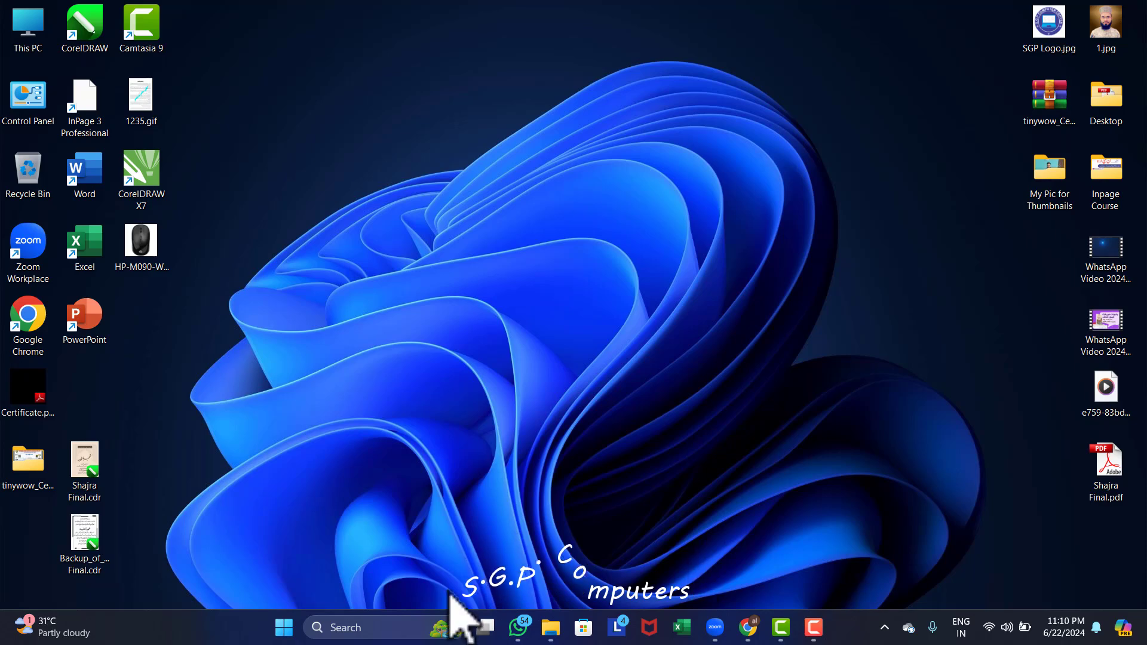
- Open Paint from the recent apps in Windows search
click(359, 627)
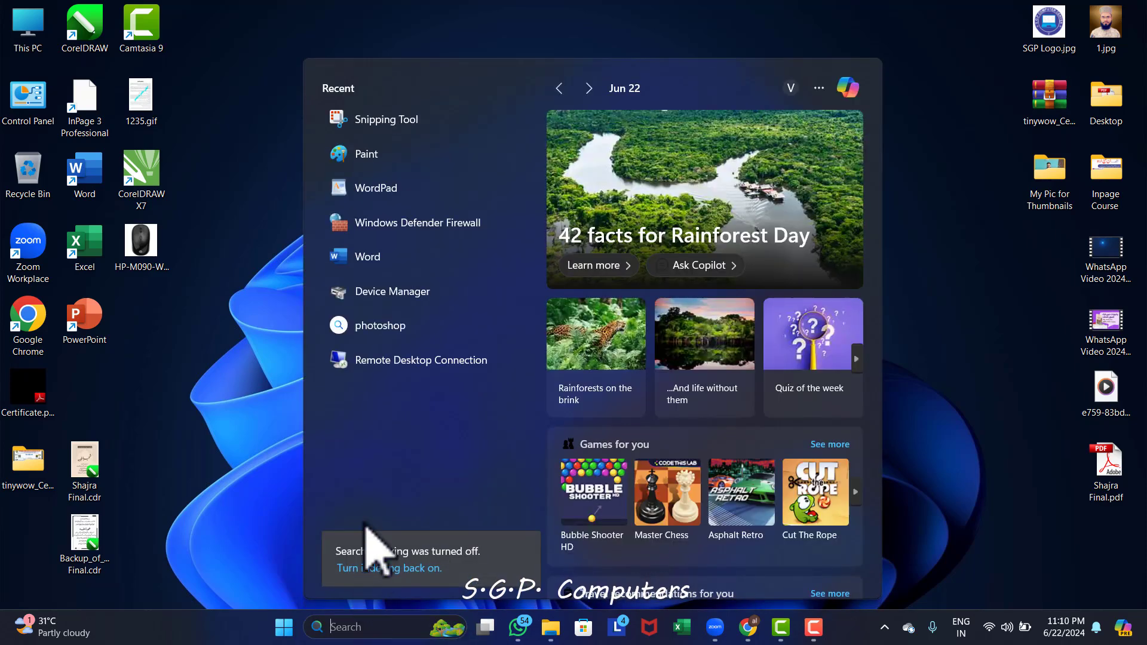
click(366, 158)
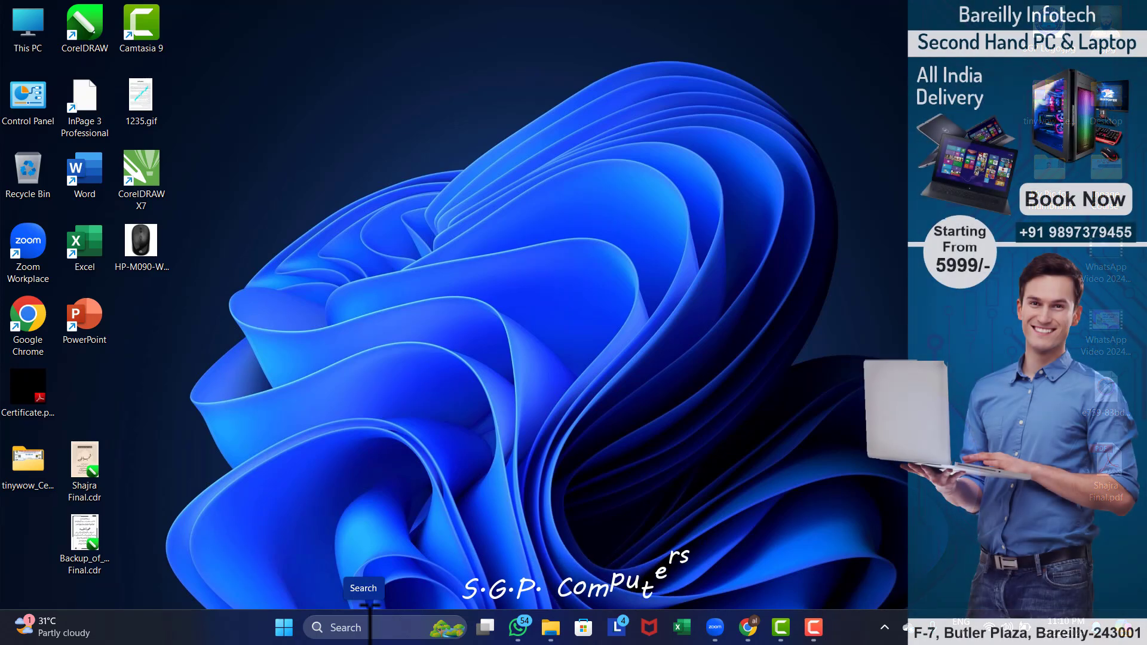
click(370, 626)
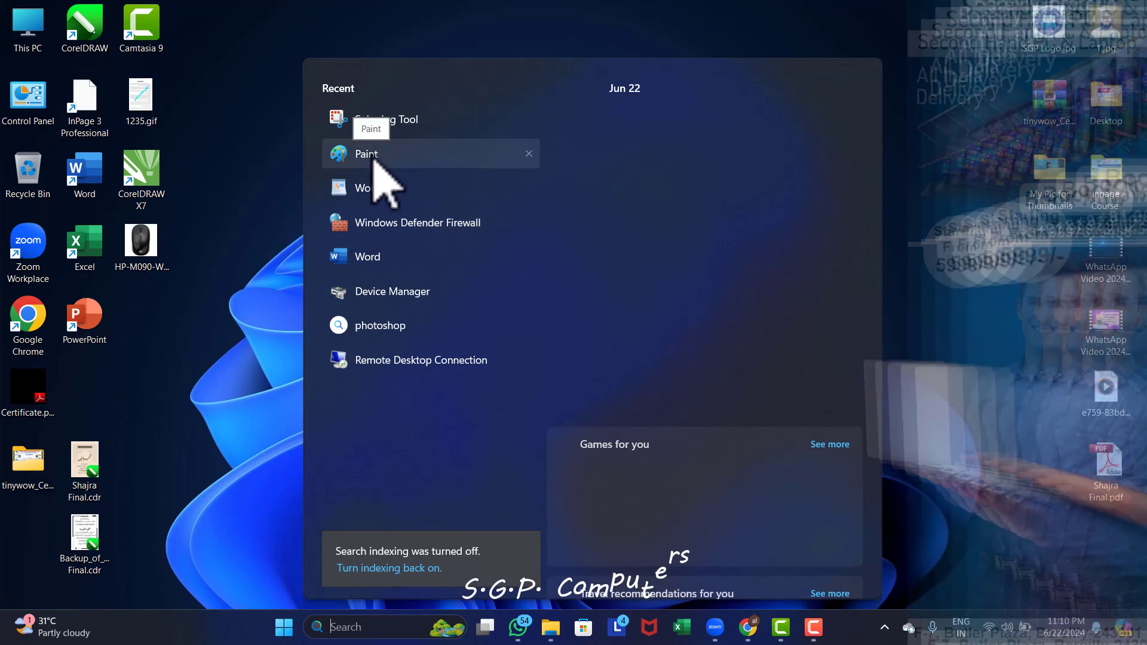
click(376, 157)
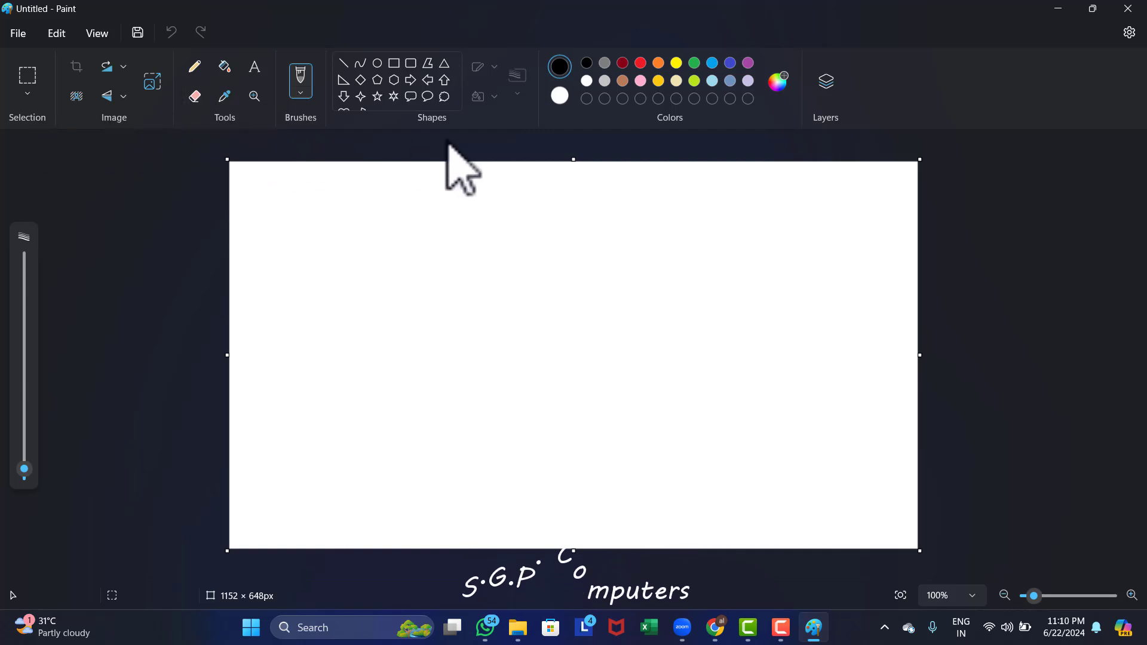
click(17, 36)
click(56, 36)
click(97, 34)
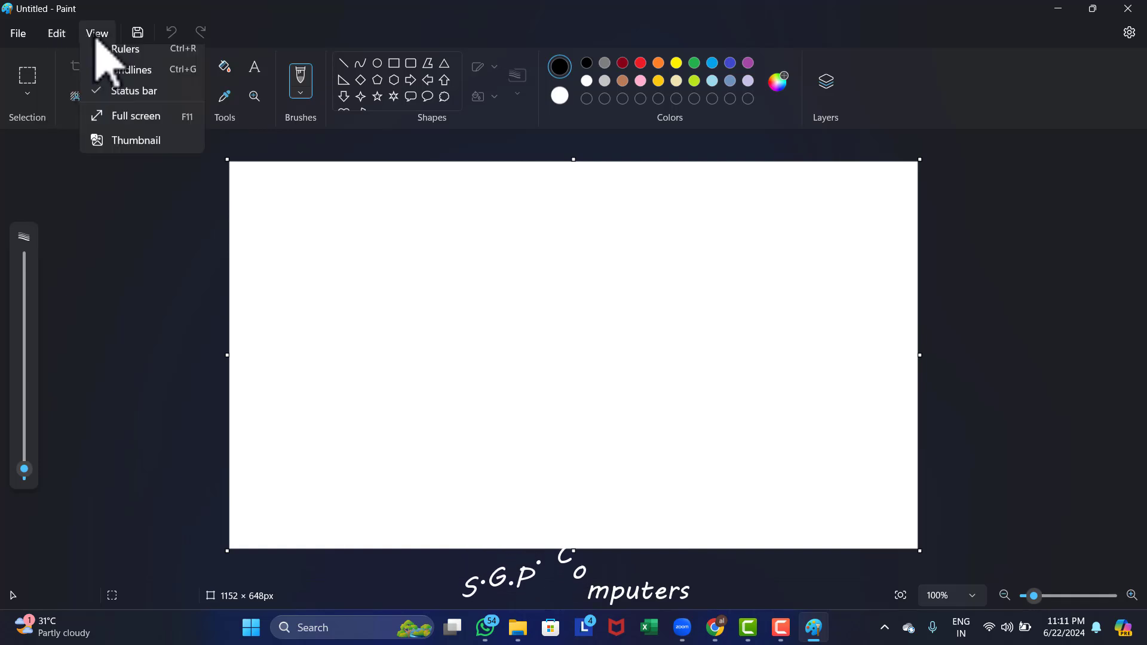
click(15, 35)
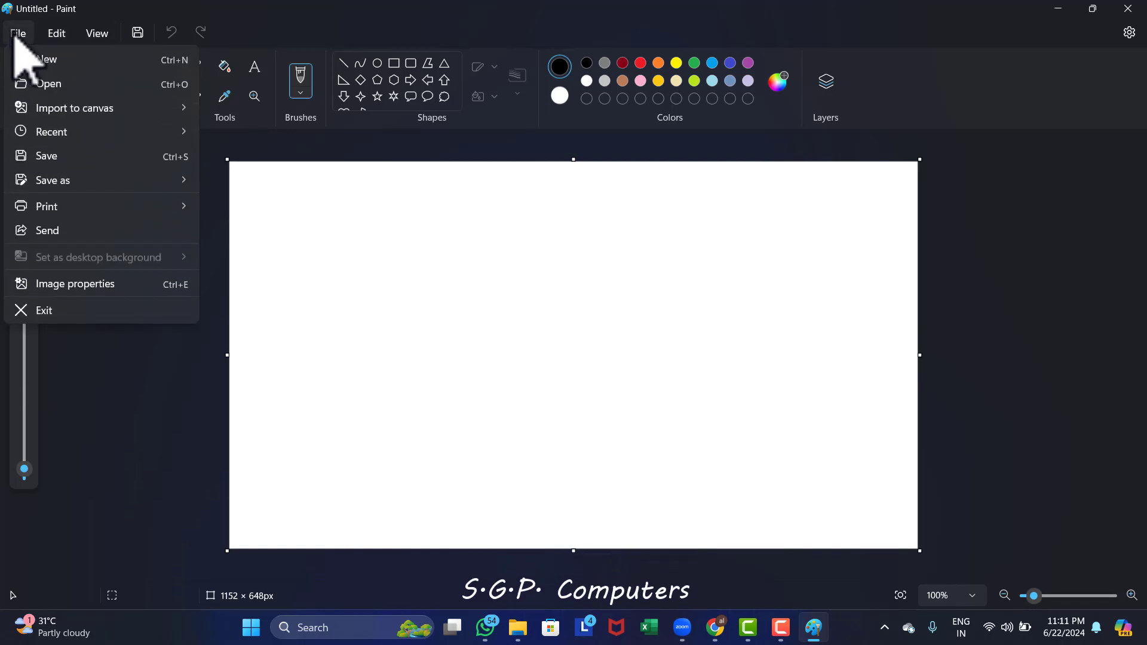
click(18, 35)
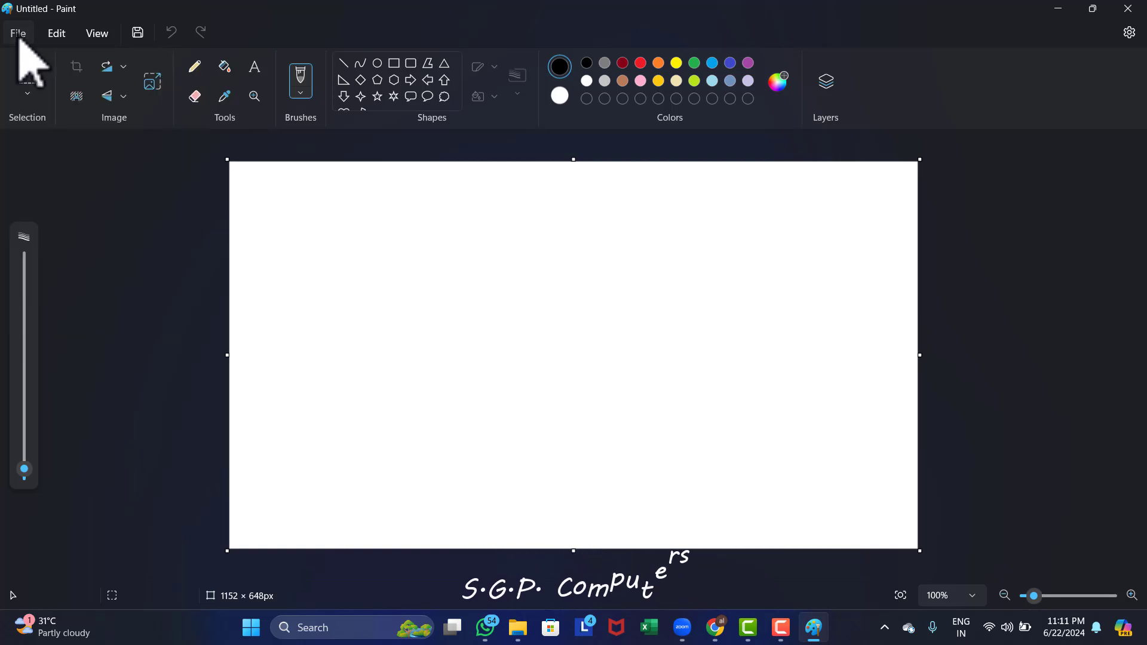
- Select SGP Logo.jpg in the Desktop folder as the picture to open, and cancel without opening it
click(18, 35)
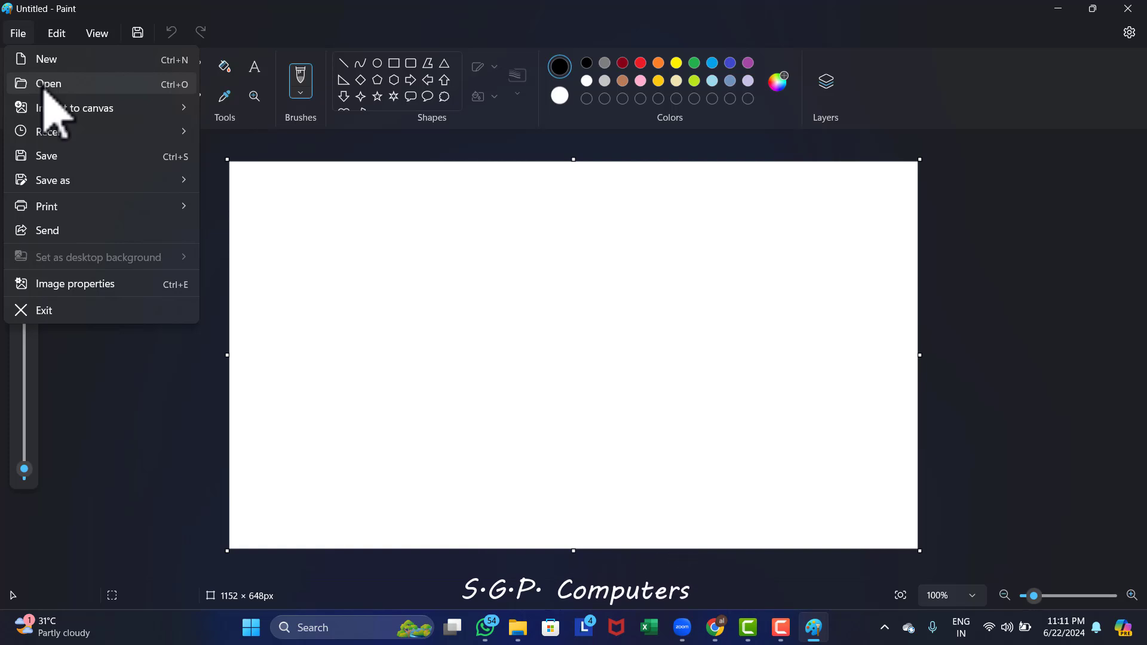
click(45, 84)
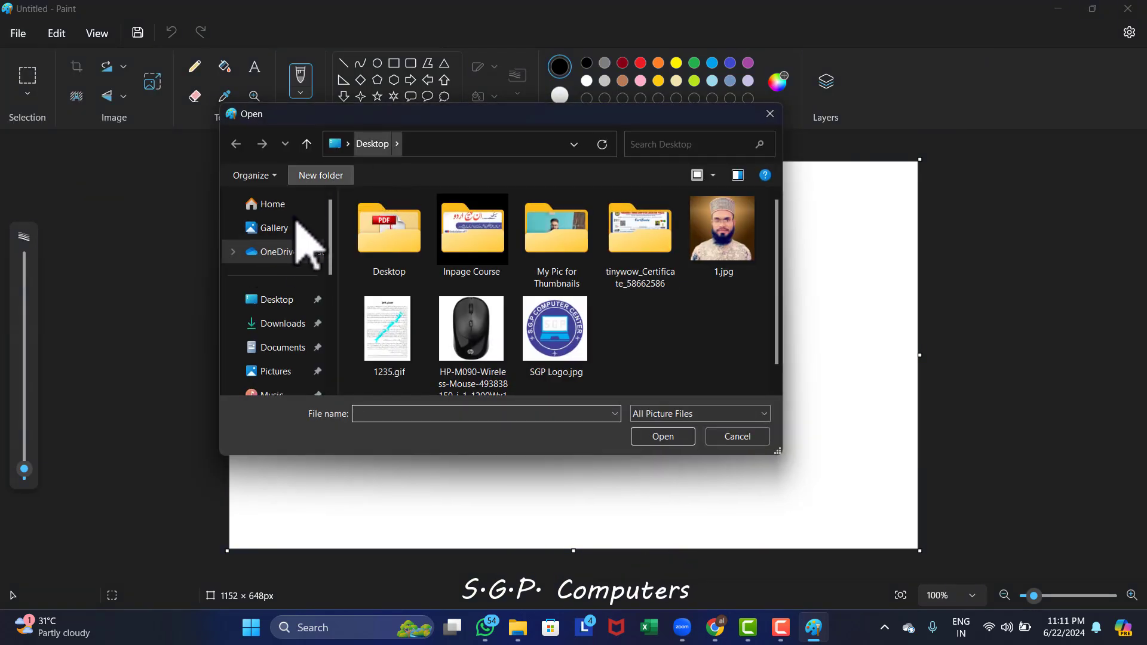
click(276, 299)
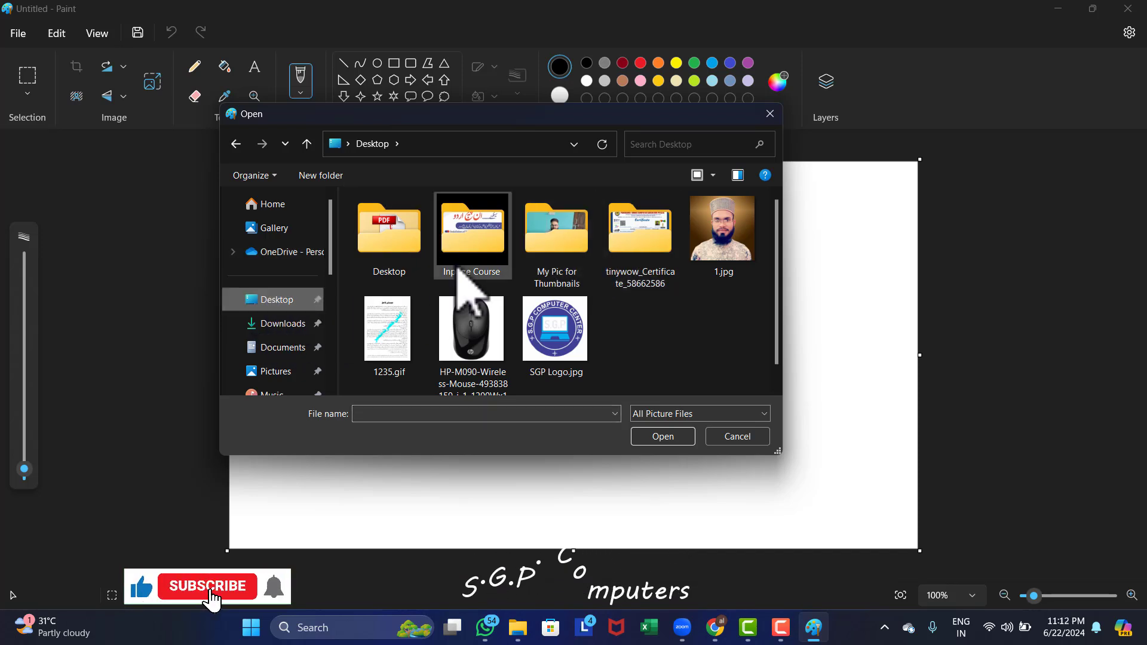
click(570, 335)
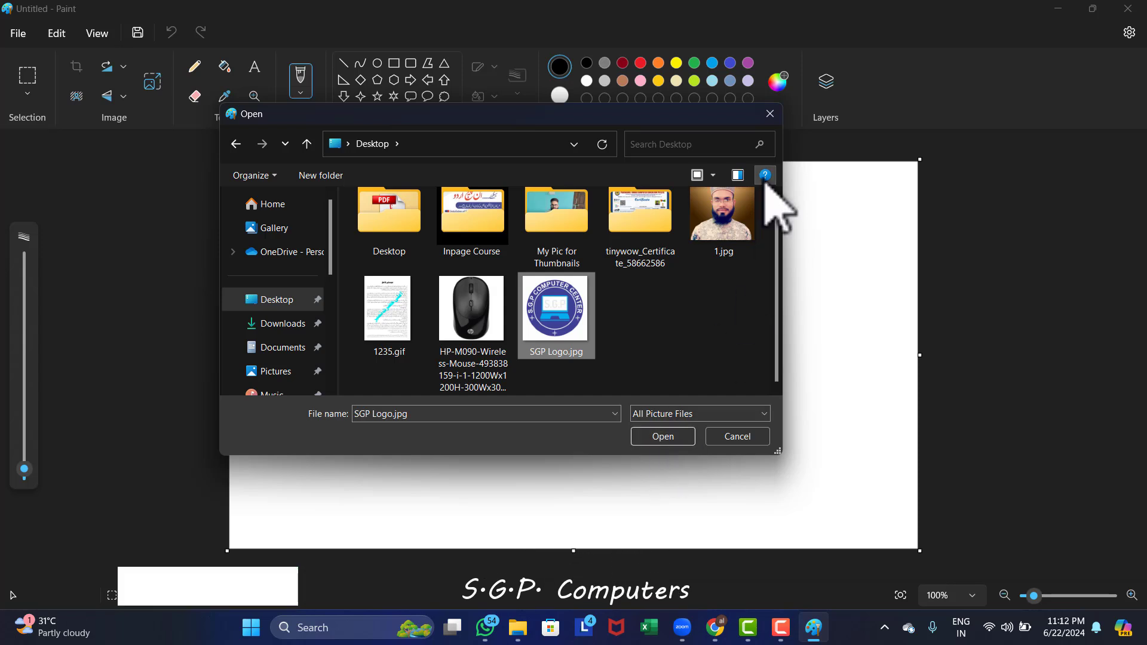
click(770, 114)
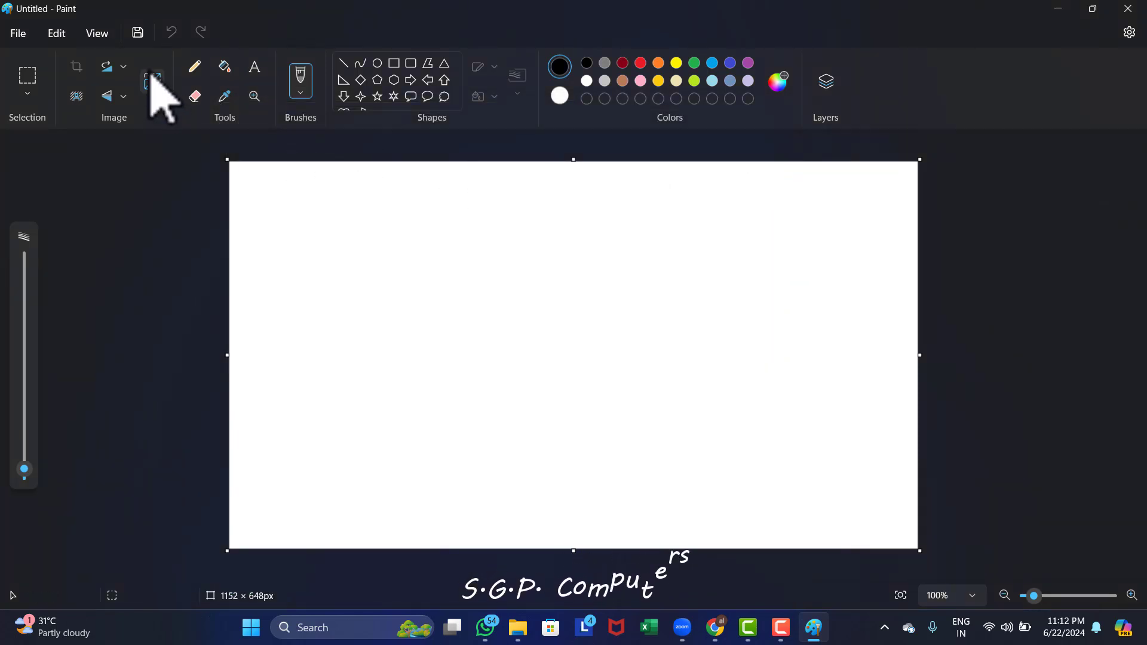
click(29, 36)
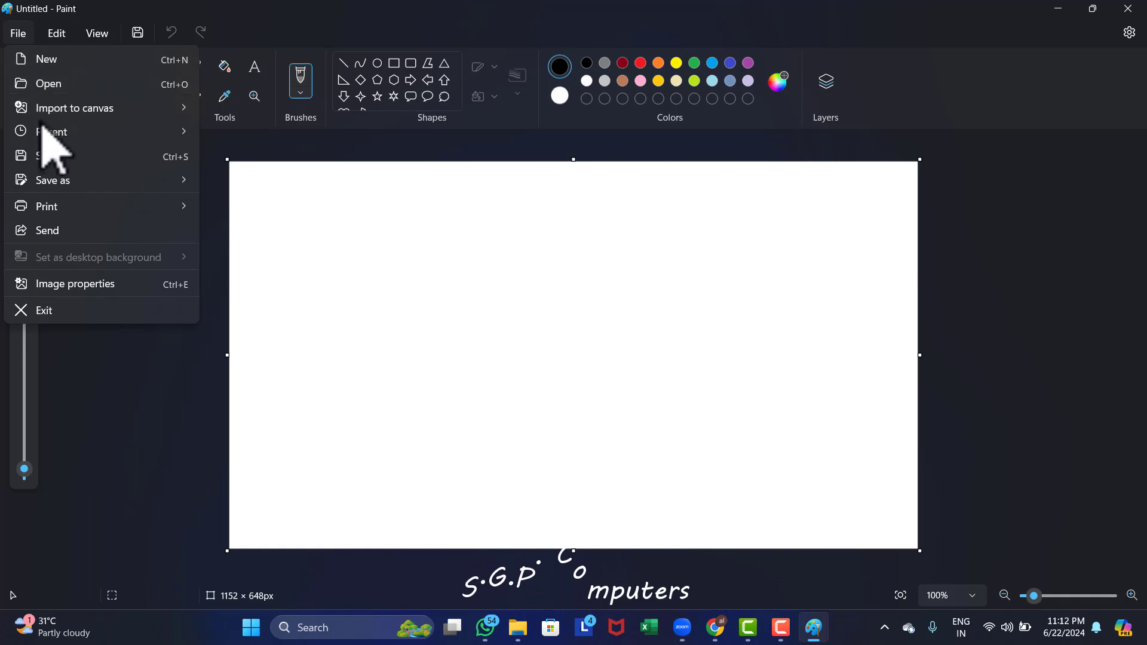
mouse_move(43, 141)
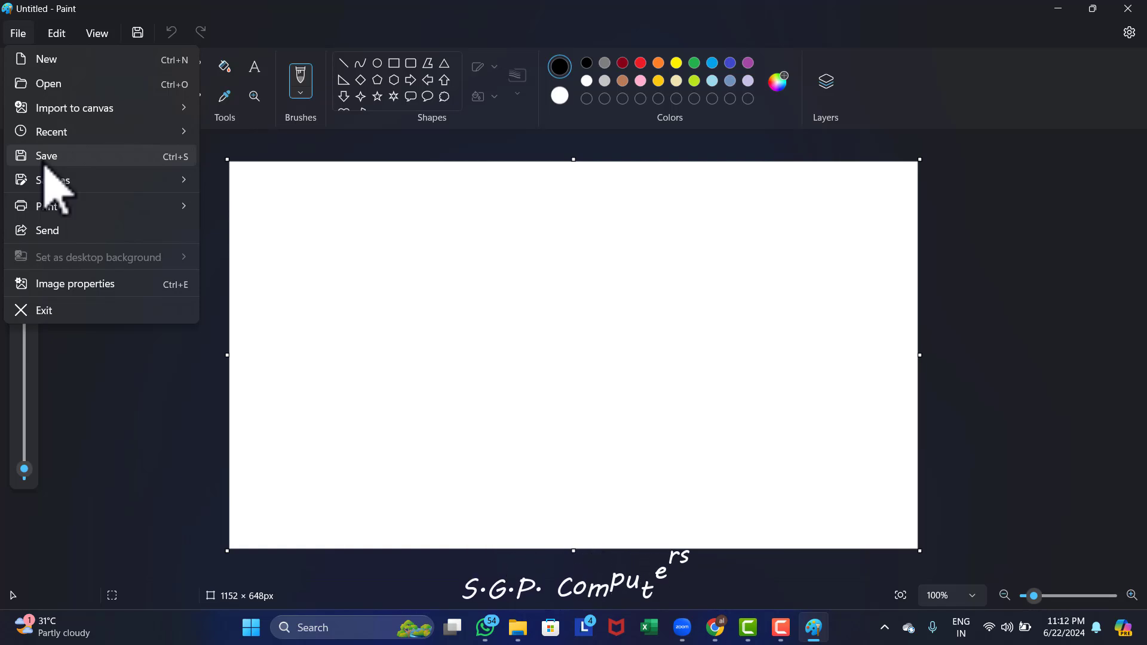
click(313, 208)
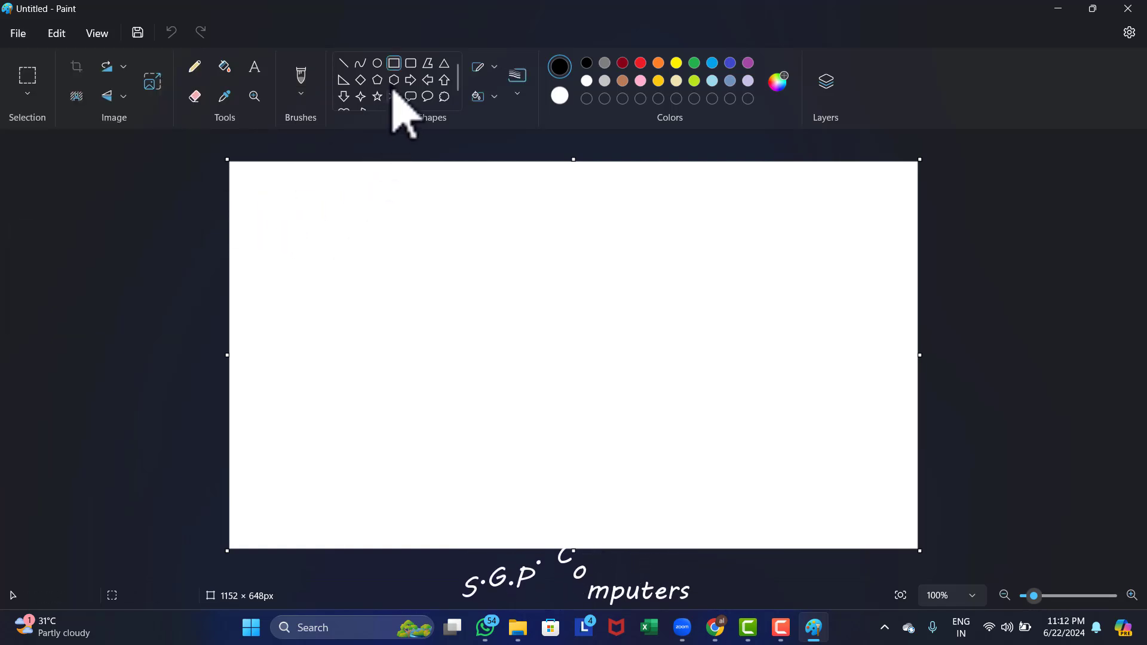
- Draw a black-outlined rectangle about 258 × 260 px in the canvas's upper-left area and fill it with green
drag(282, 203, 437, 358)
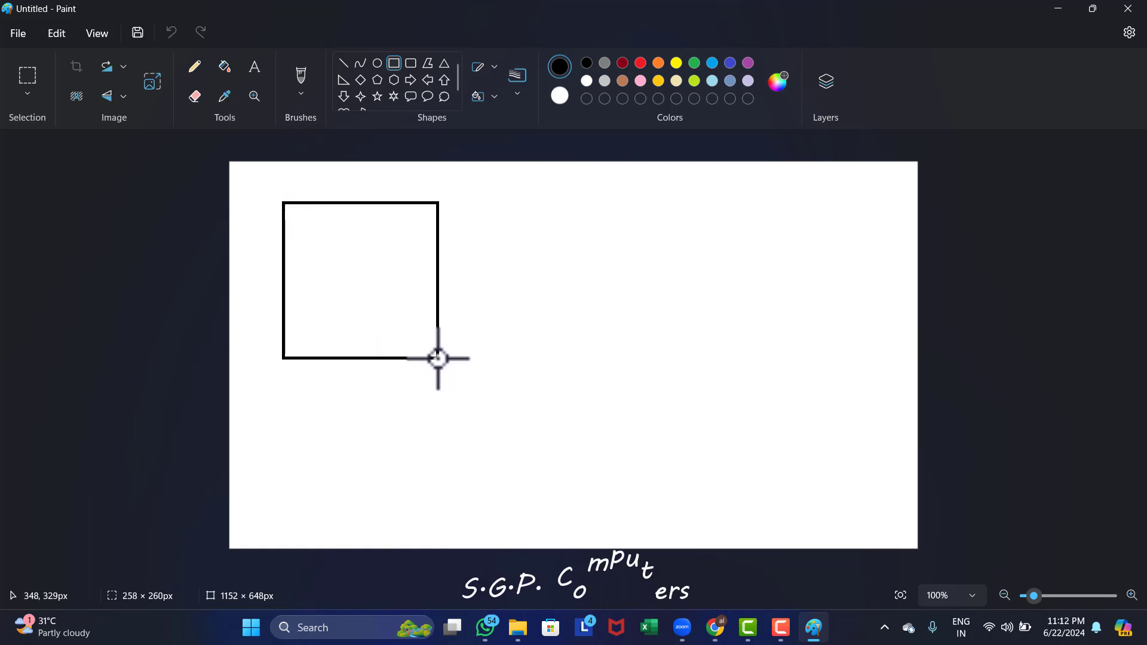
click(225, 67)
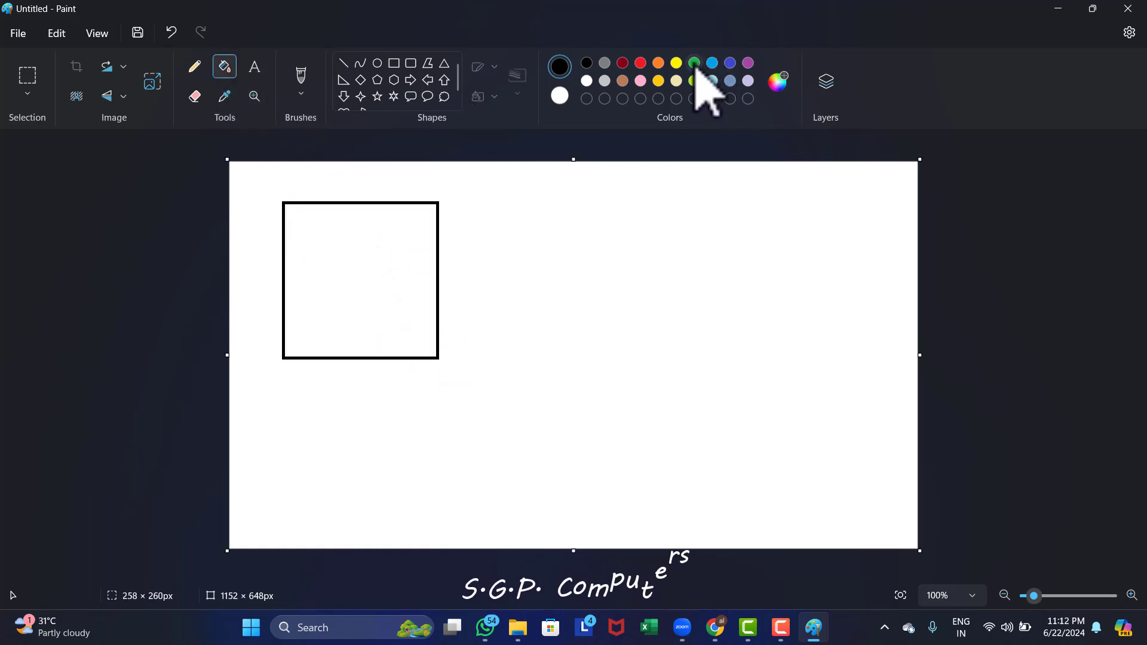
click(694, 63)
click(408, 241)
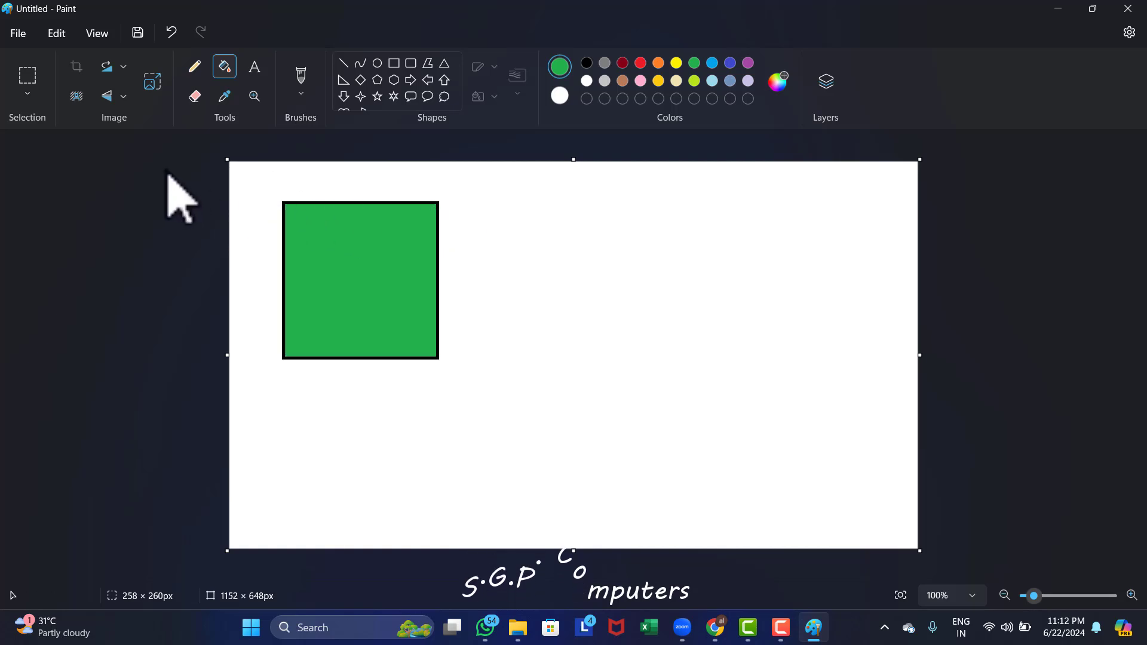
- Save the drawing to the Desktop folder as a PNG file named SGP
click(18, 34)
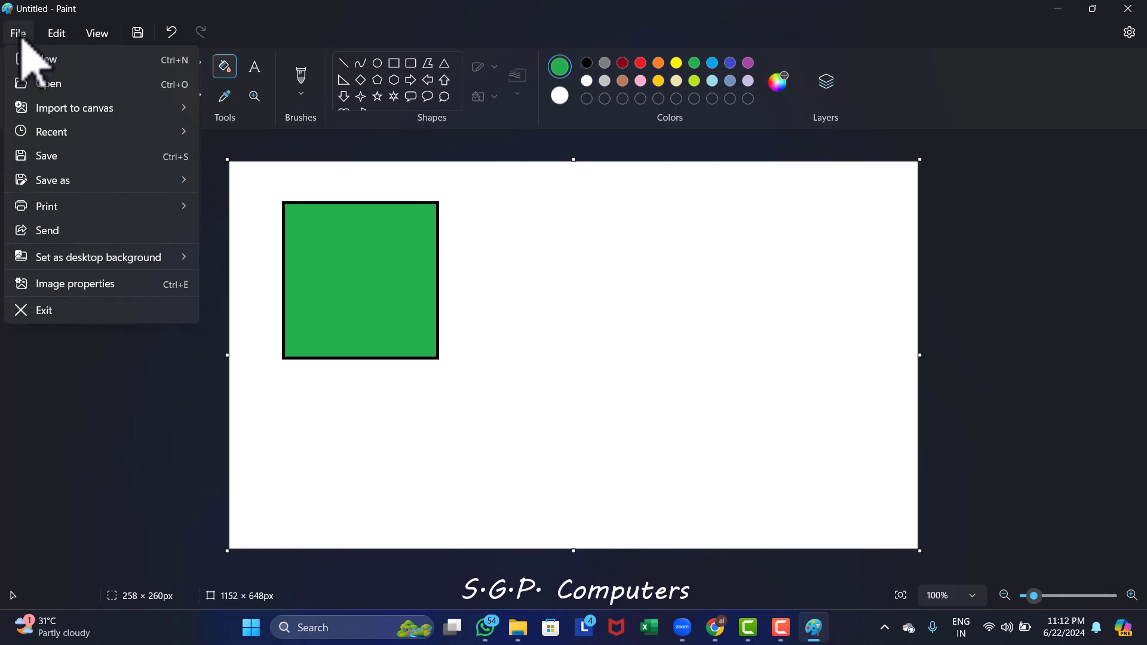
click(51, 157)
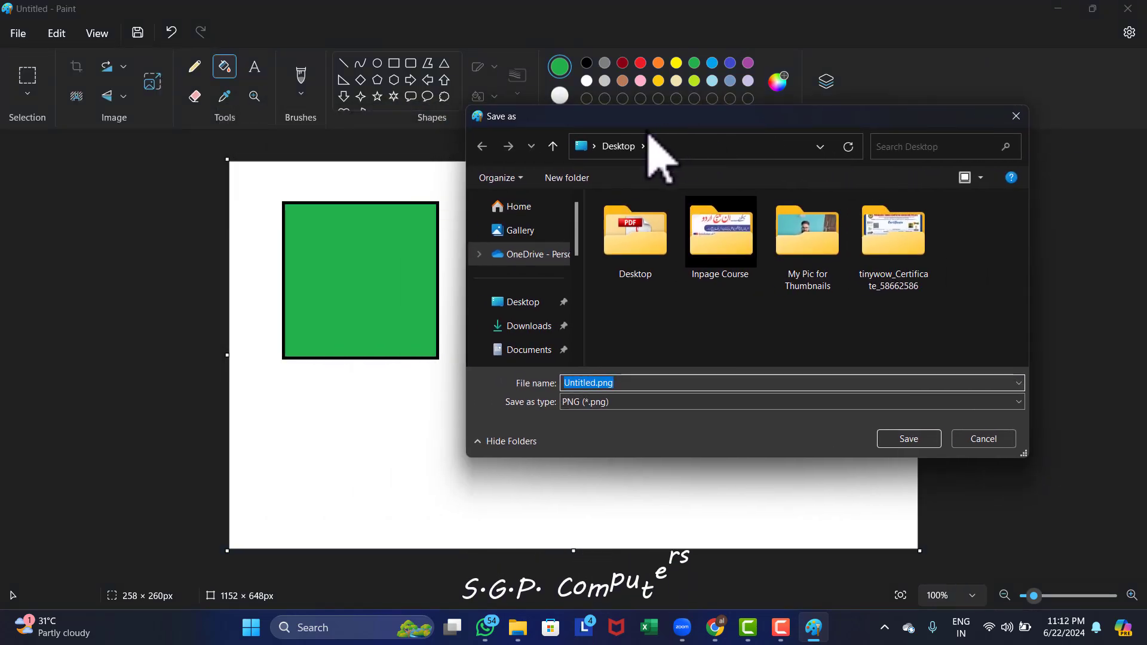
scroll(522, 275, down, 3)
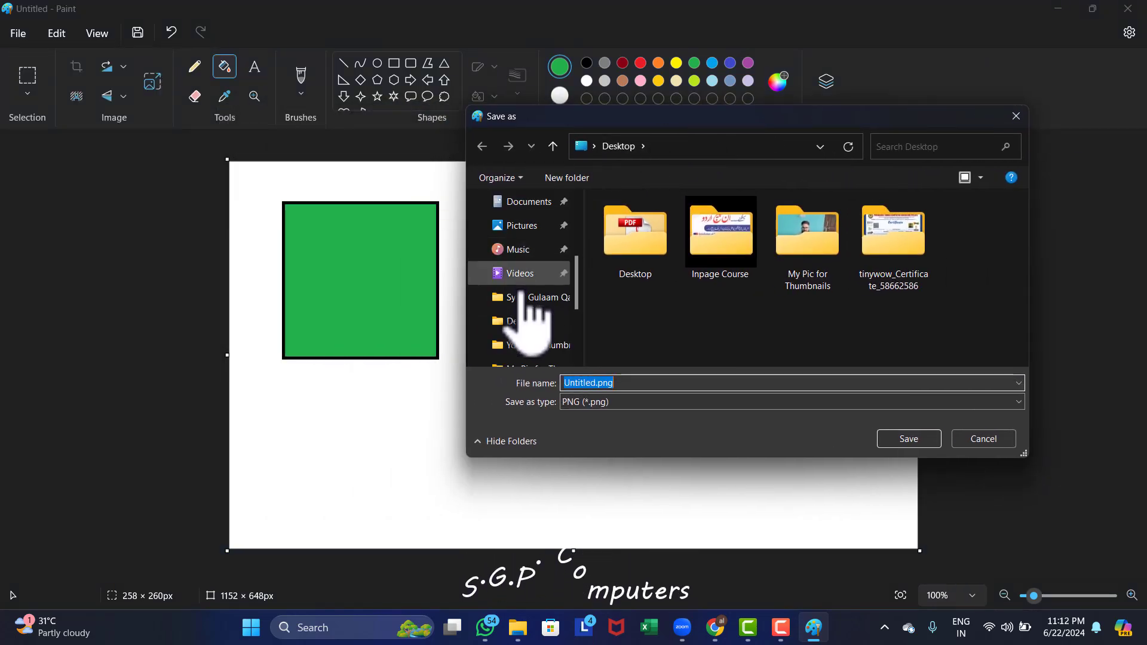
scroll(525, 257, up, 3)
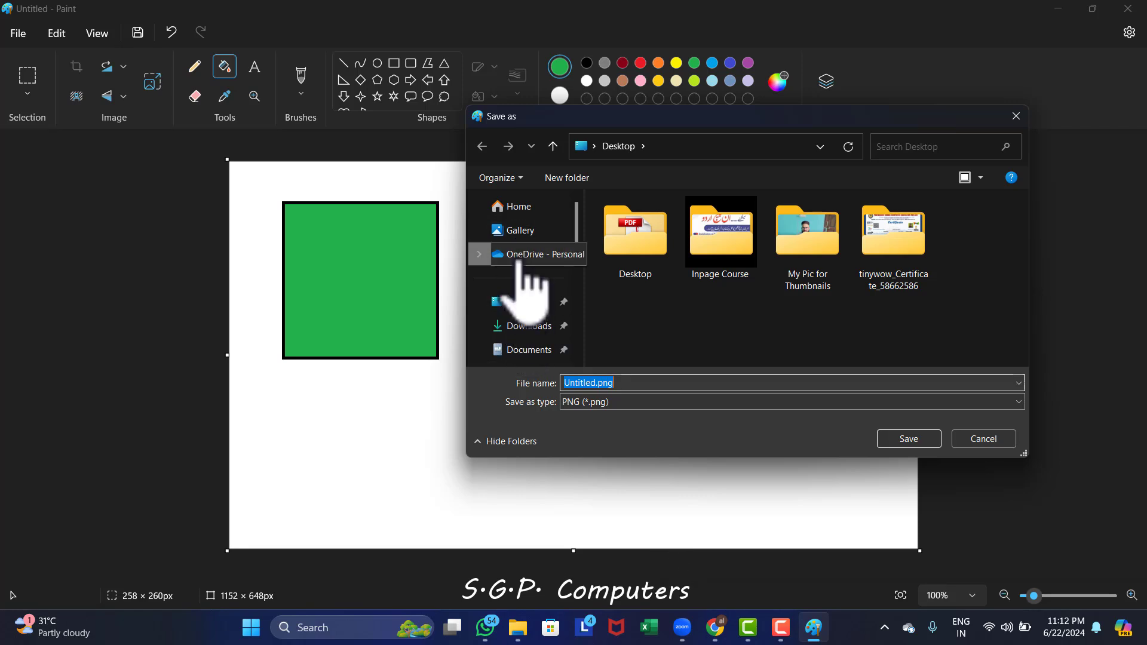
click(520, 303)
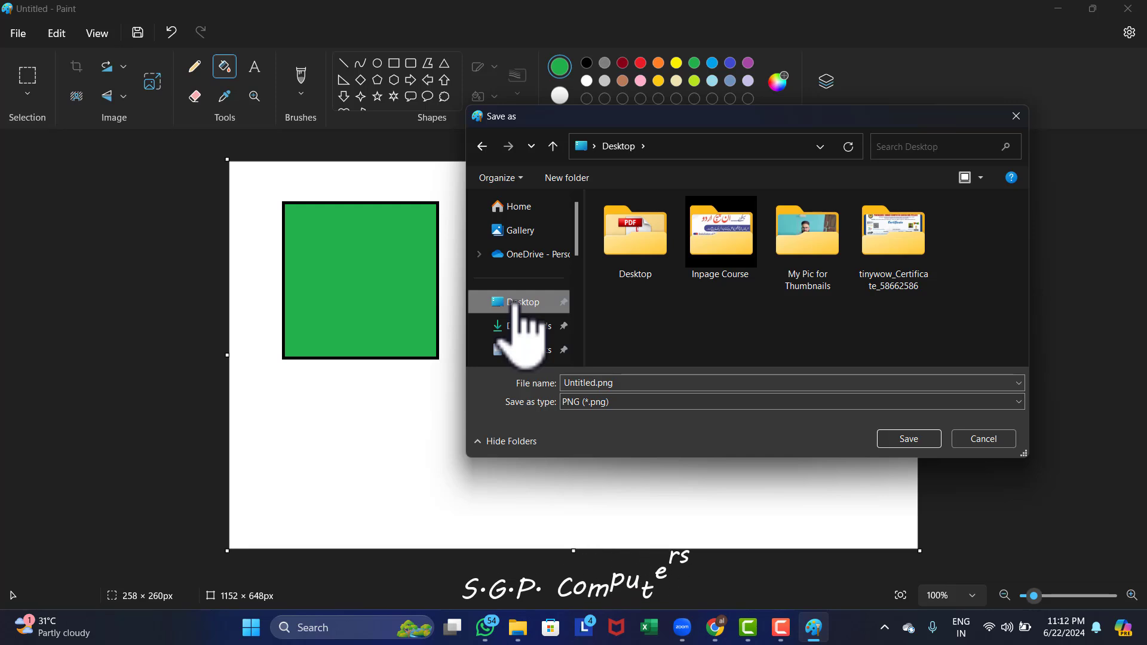
click(626, 382)
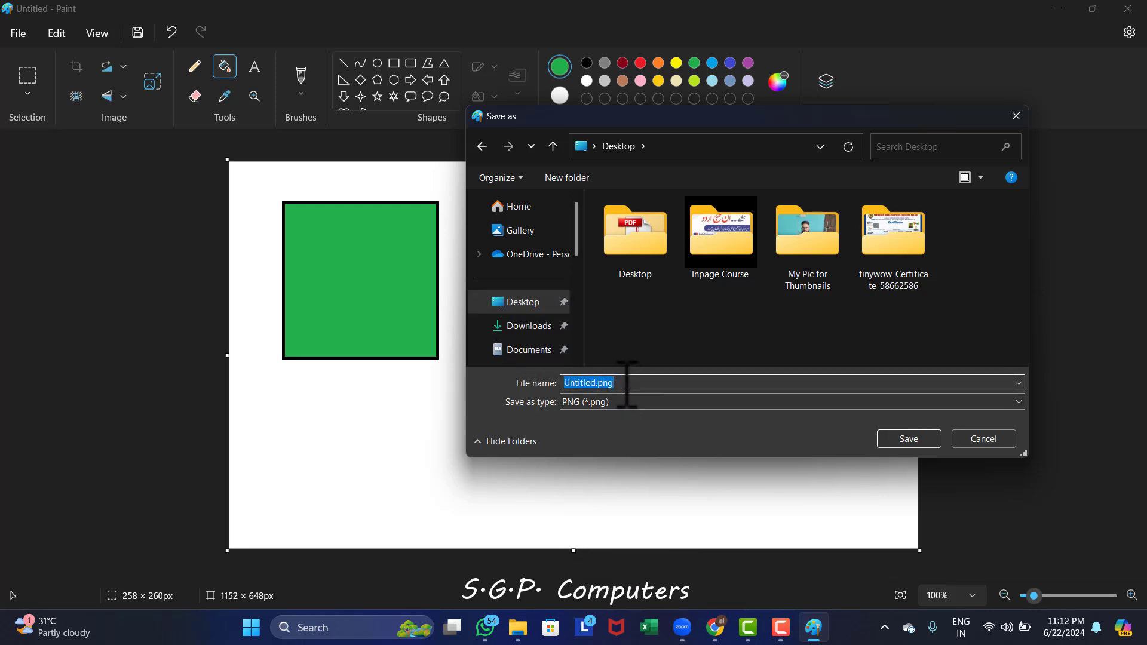
text(SGP)
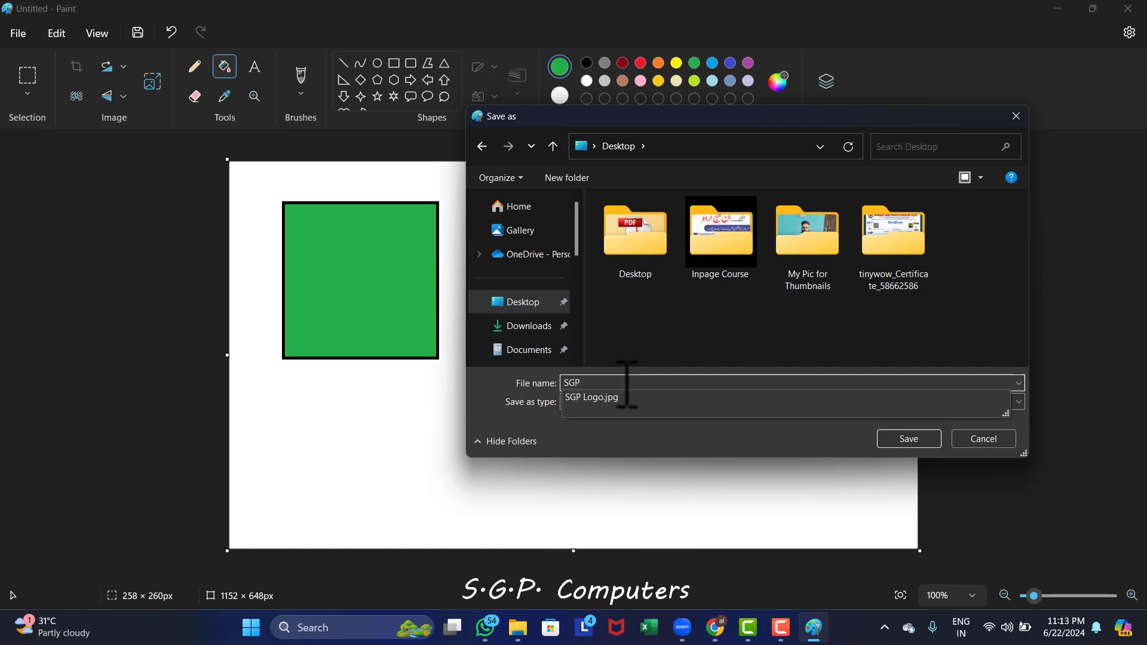
click(885, 442)
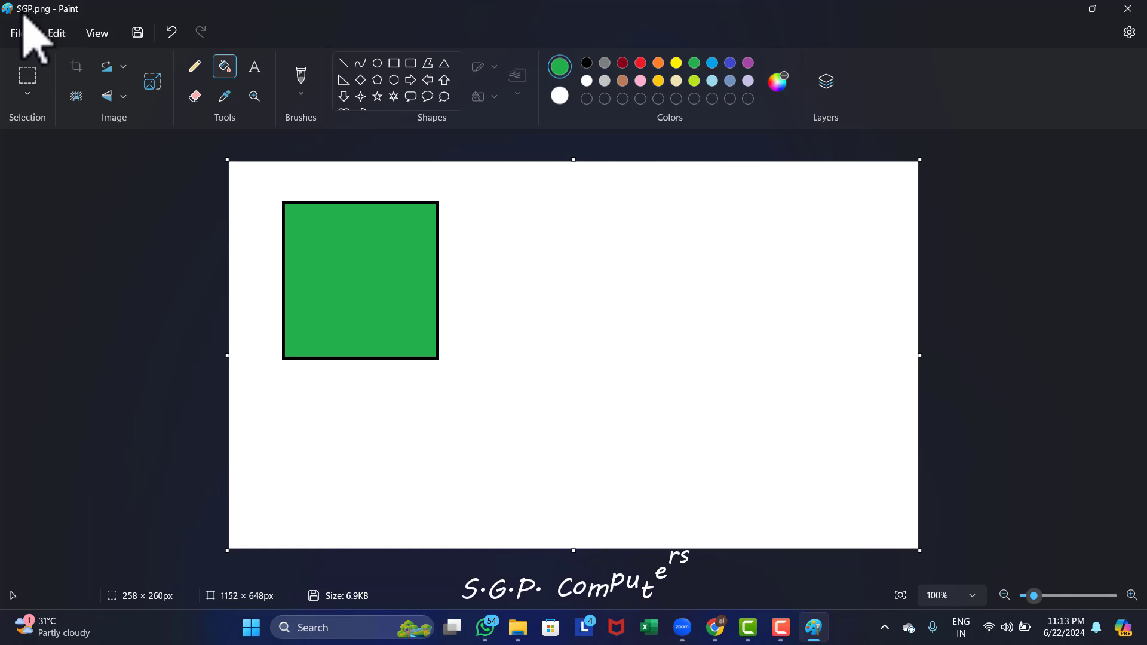
- Exit Paint without saving any further changes to SGP.png
click(18, 33)
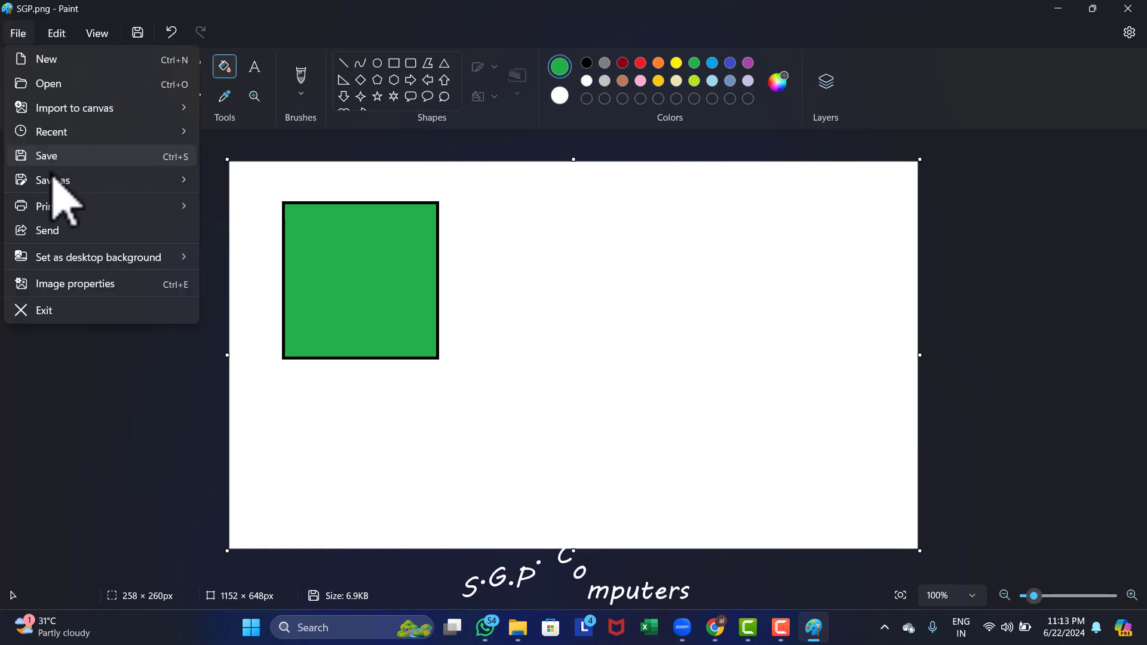
mouse_move(54, 185)
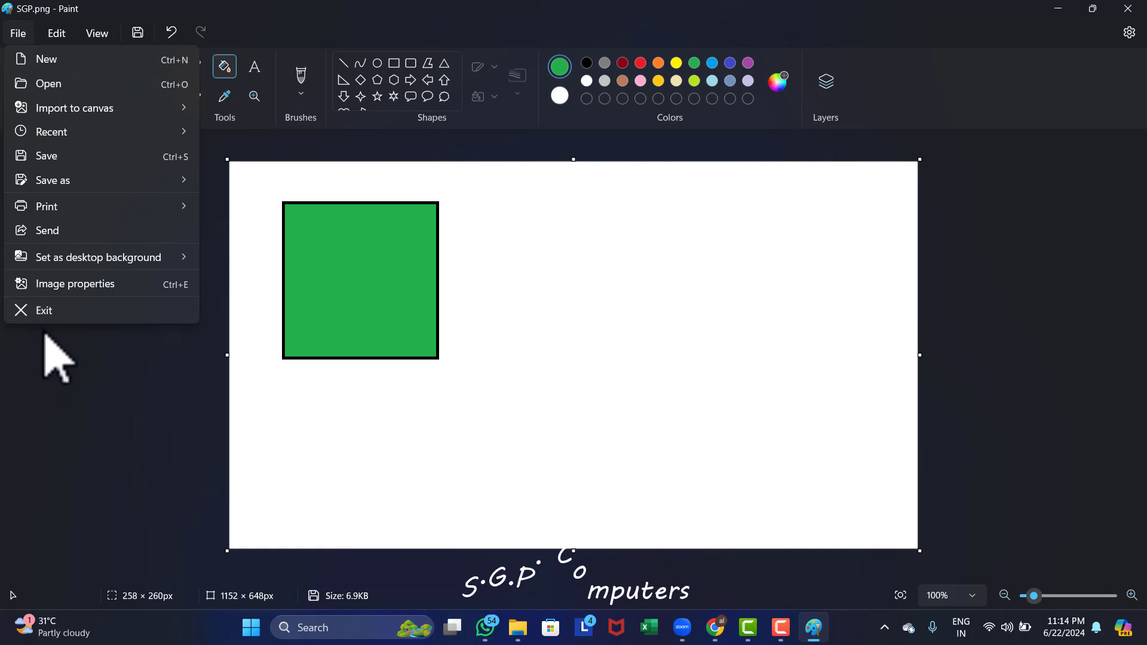
click(43, 315)
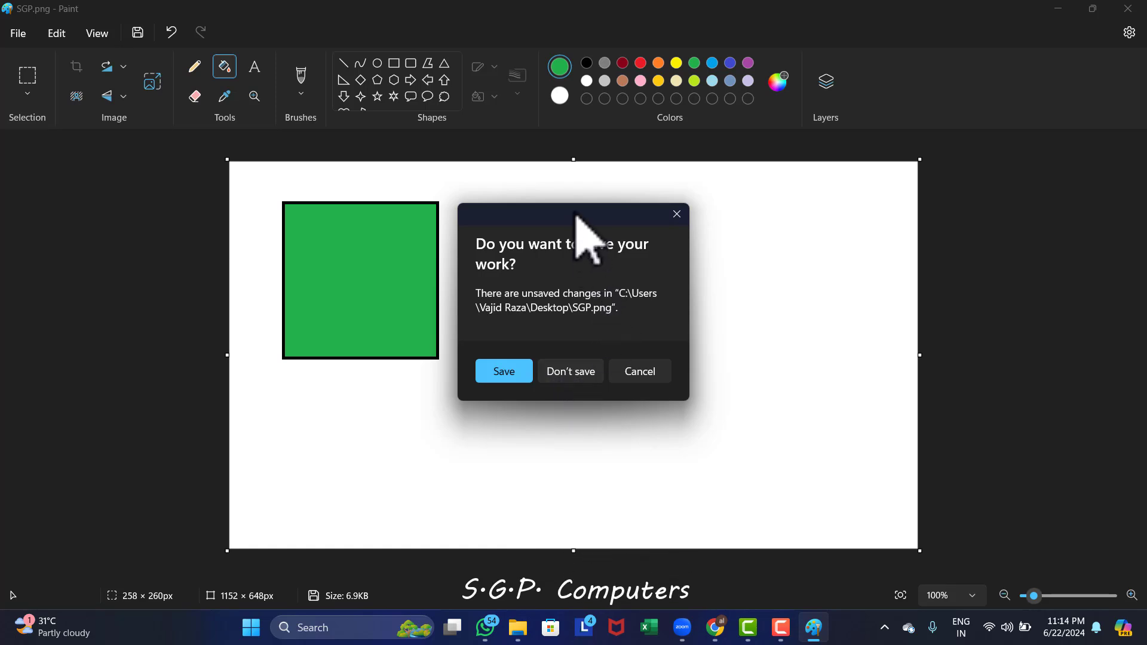
mouse_move(574, 215)
mouse_down()
mouse_move(551, 213)
mouse_move(574, 218)
mouse_up()
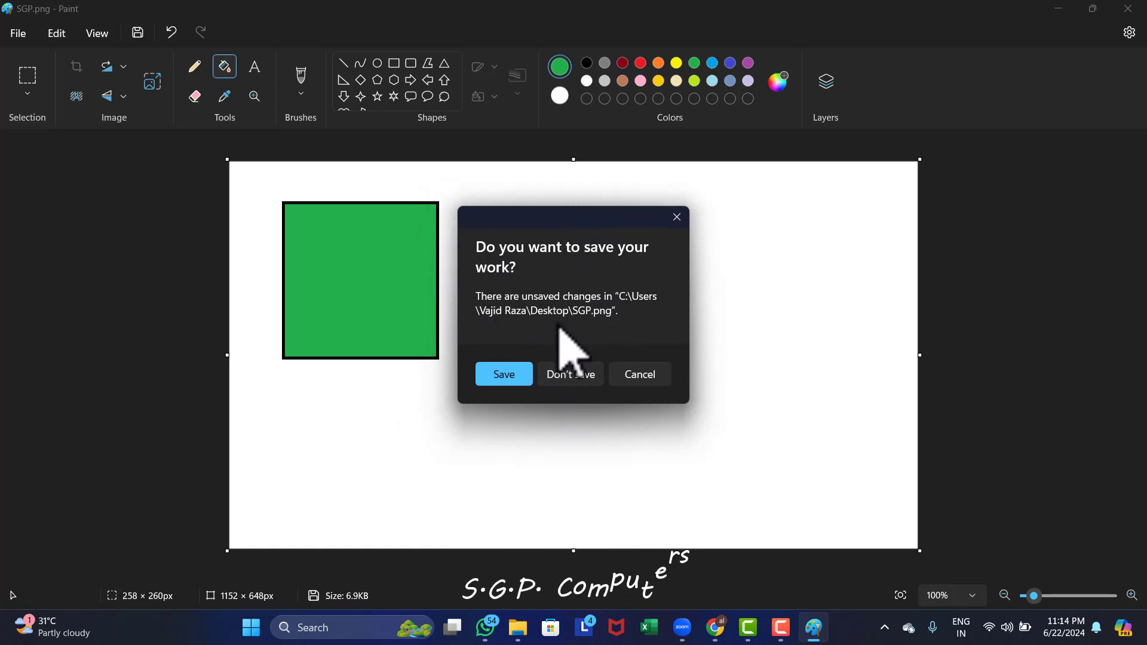
click(563, 375)
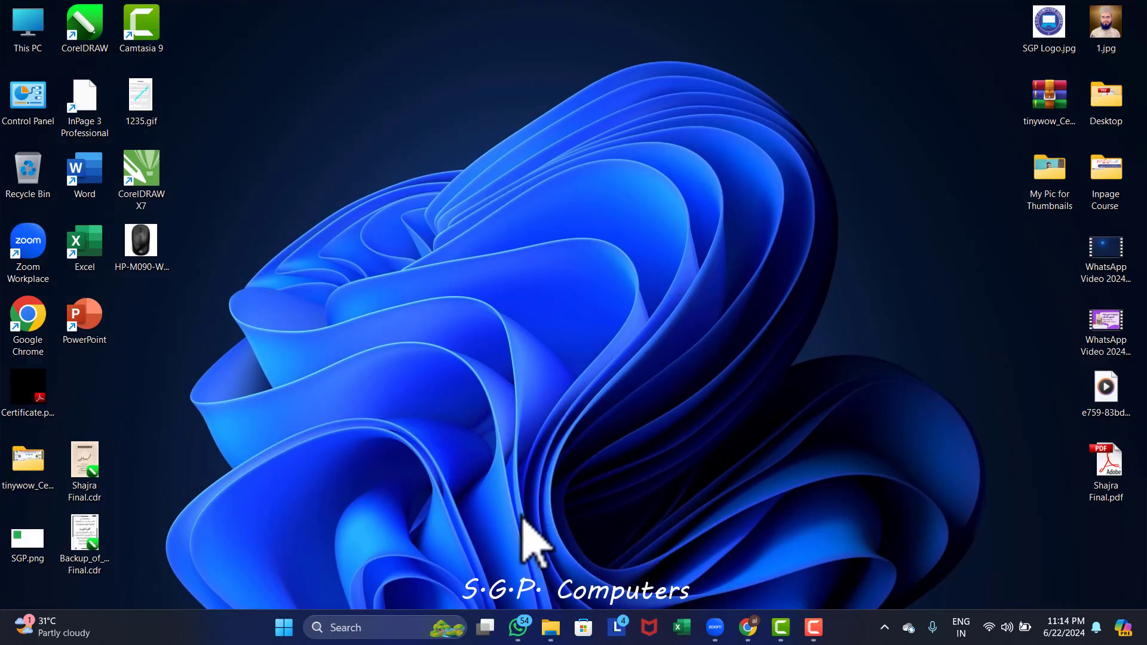
- Launch Paint with a blank canvas and look through the file and editing commands
click(387, 626)
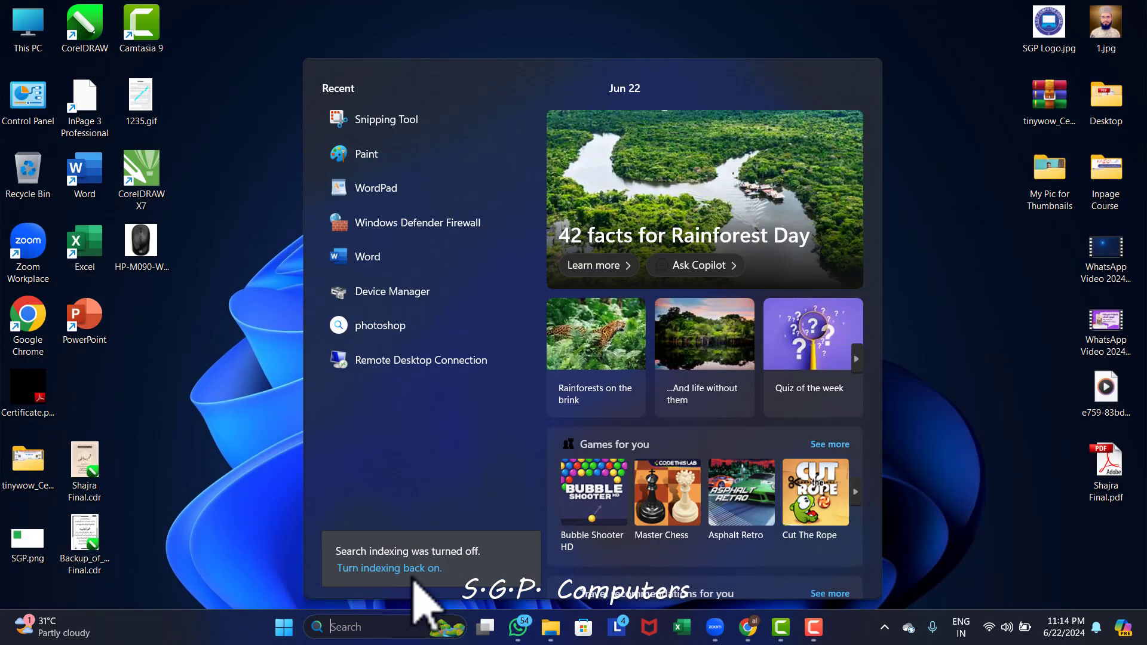
click(384, 160)
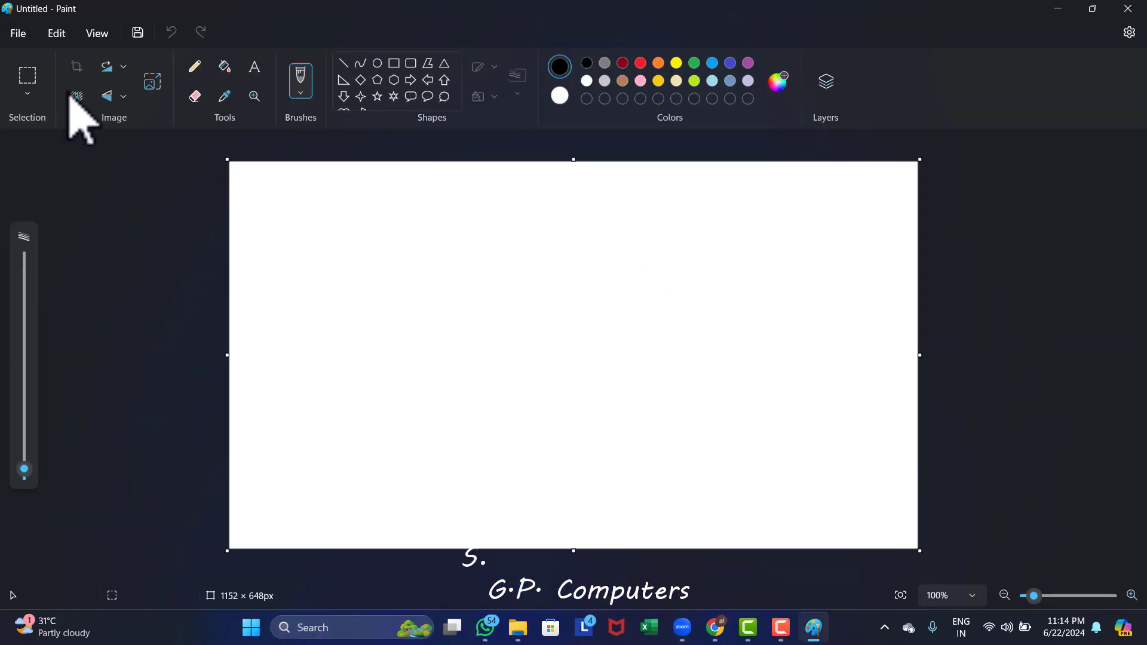
click(18, 33)
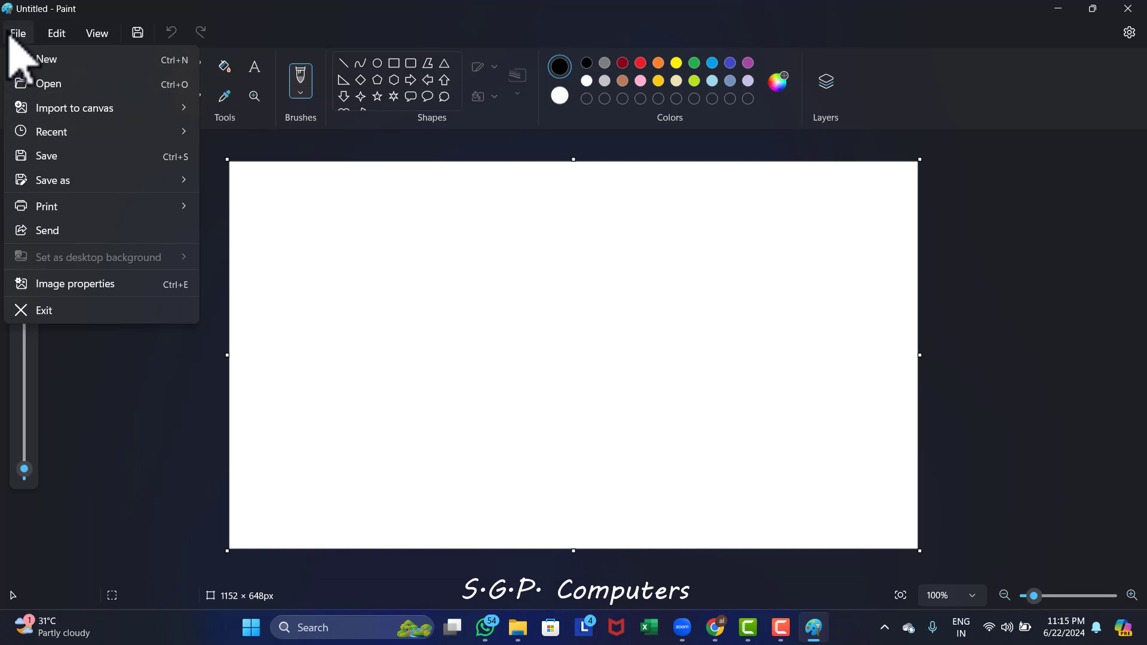
click(56, 34)
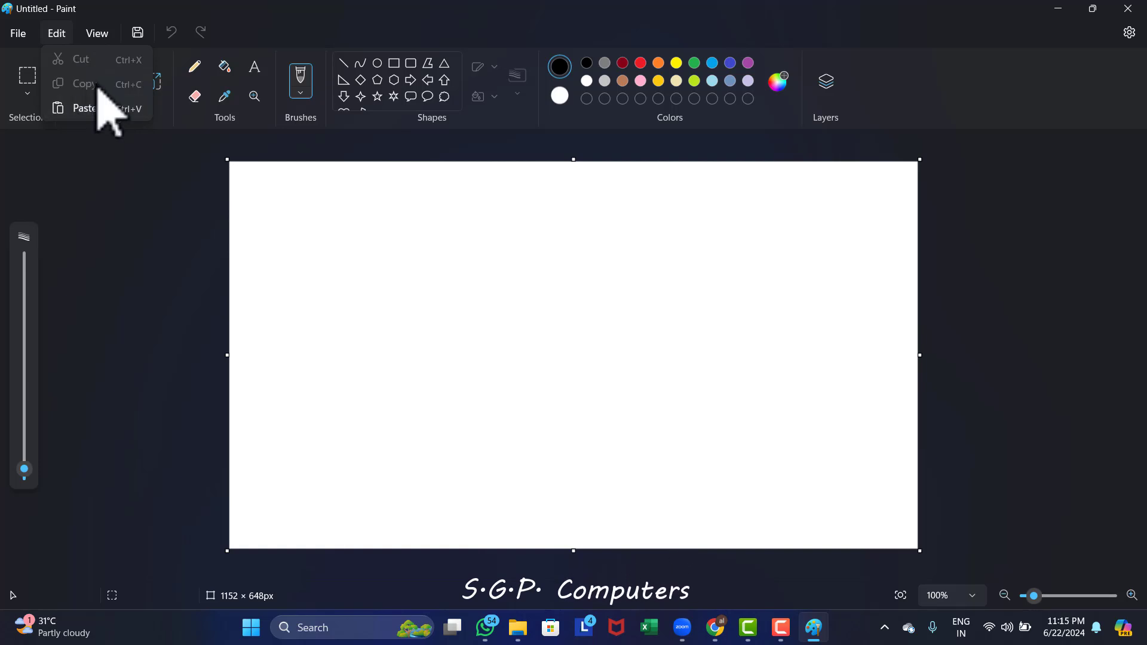
- Draw a black-outlined rectangle about 271 × 250 px in the canvas's upper-left area and fill it with dark red
click(398, 65)
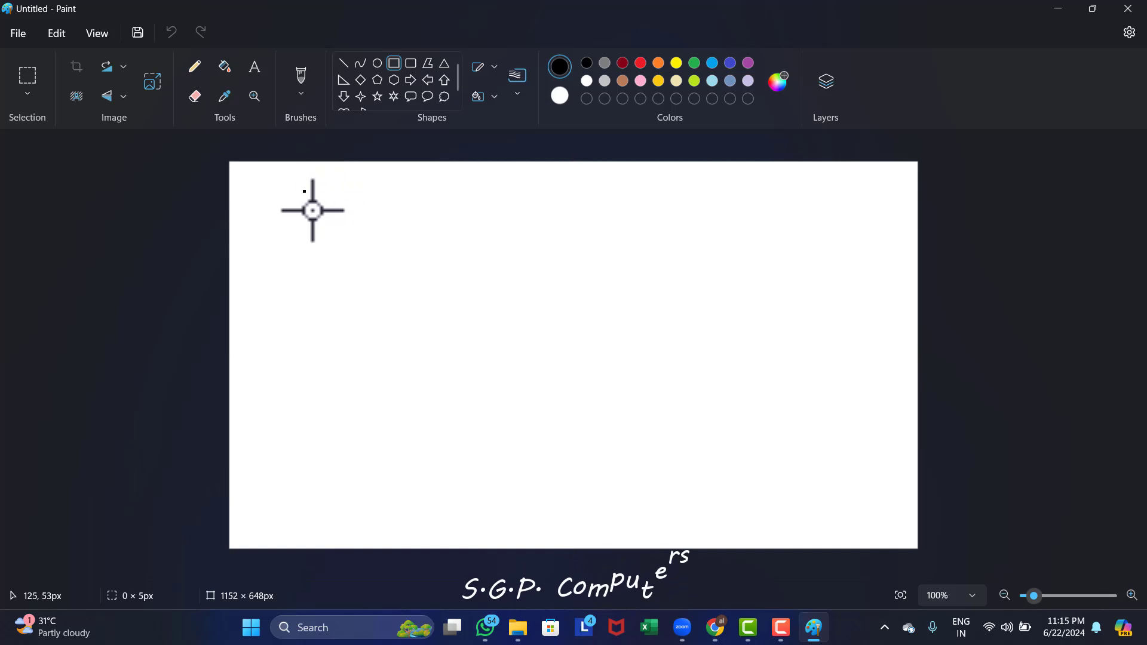
drag(304, 189, 467, 340)
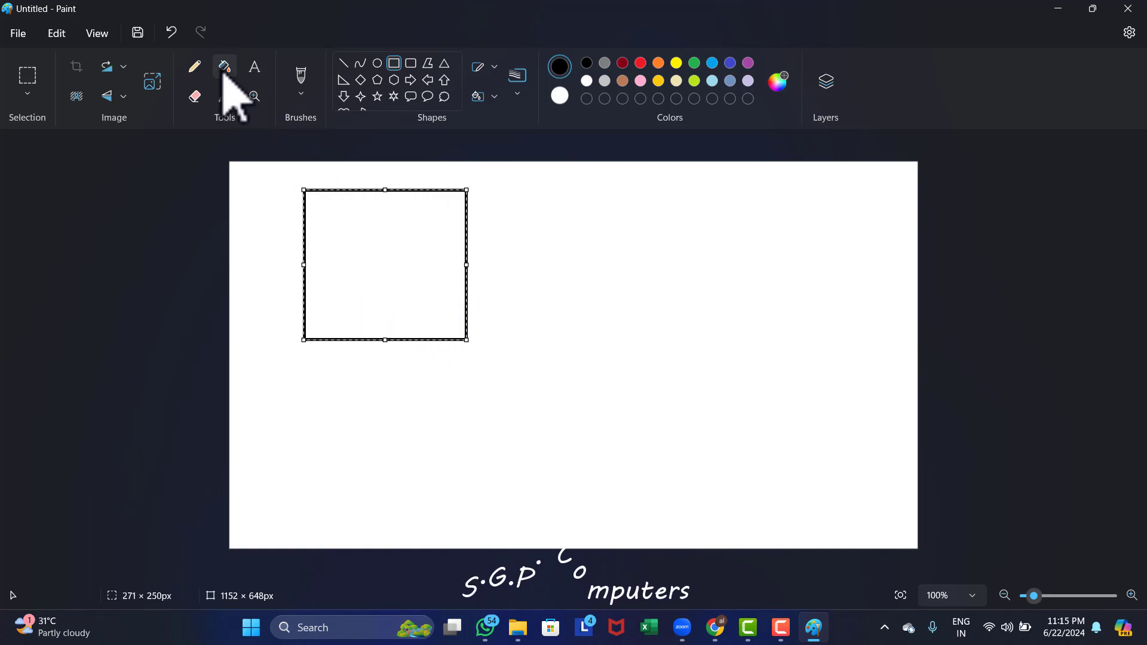
click(225, 67)
click(622, 63)
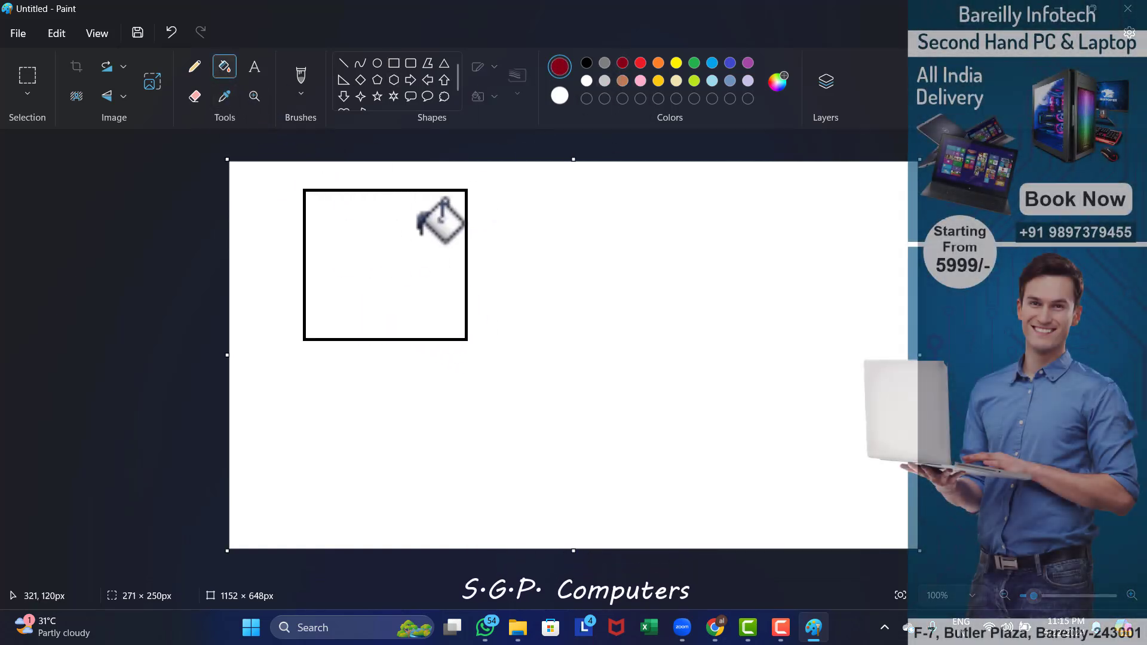
click(439, 221)
- Select an area about 356 × 317 px around the dark red rectangle and cut it from the canvas
click(28, 76)
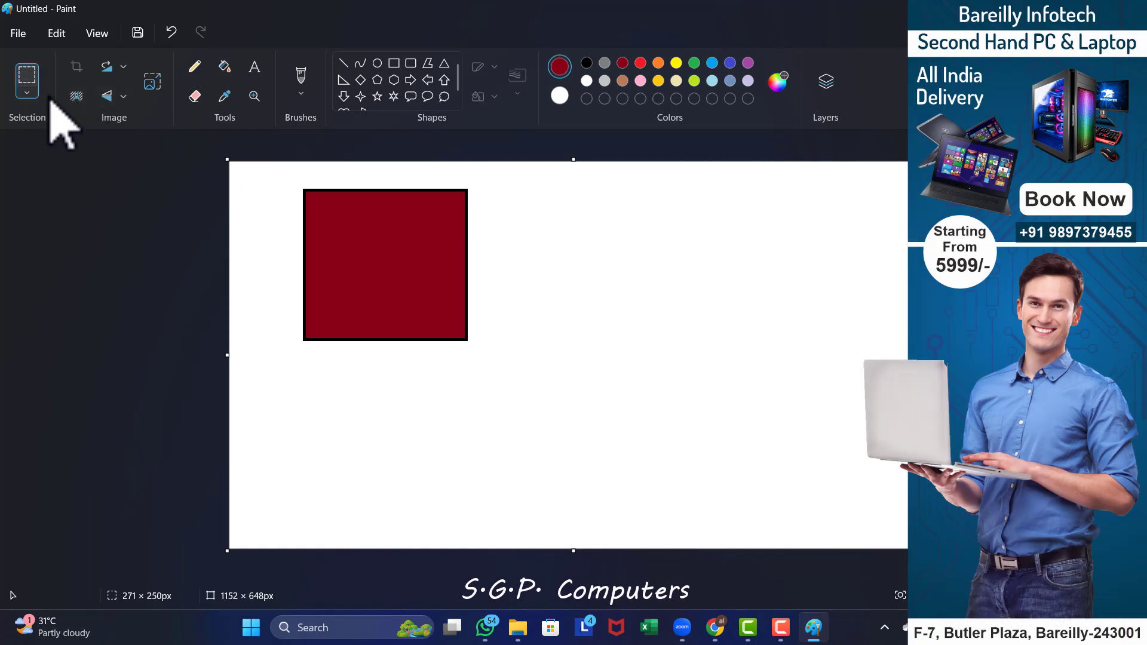
drag(293, 174, 505, 363)
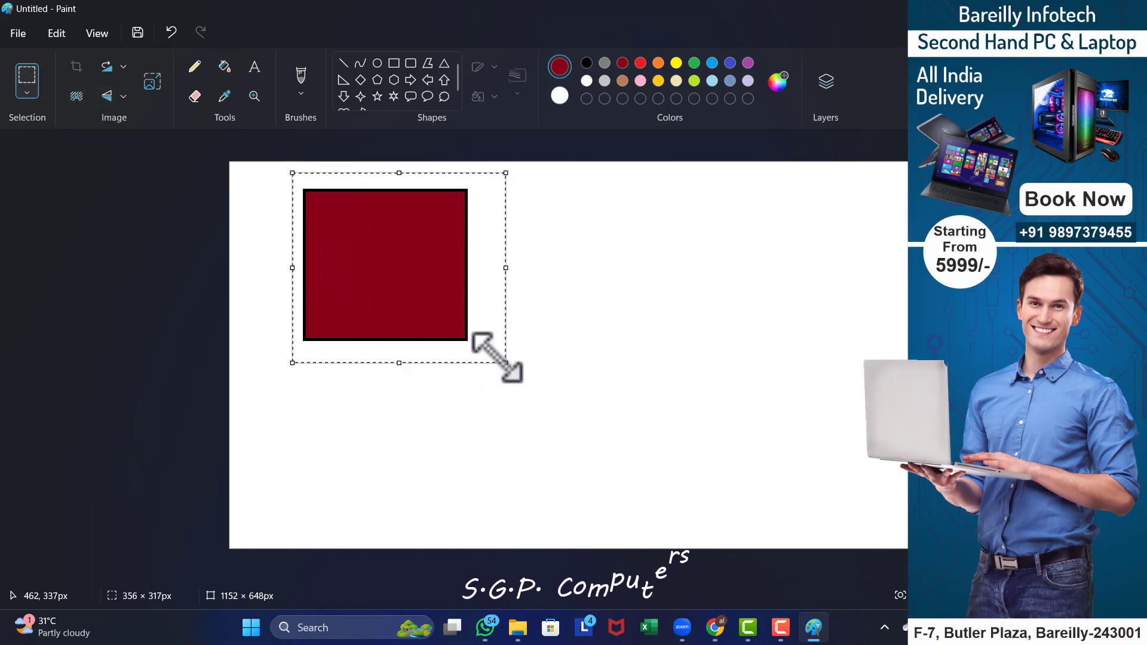
click(62, 37)
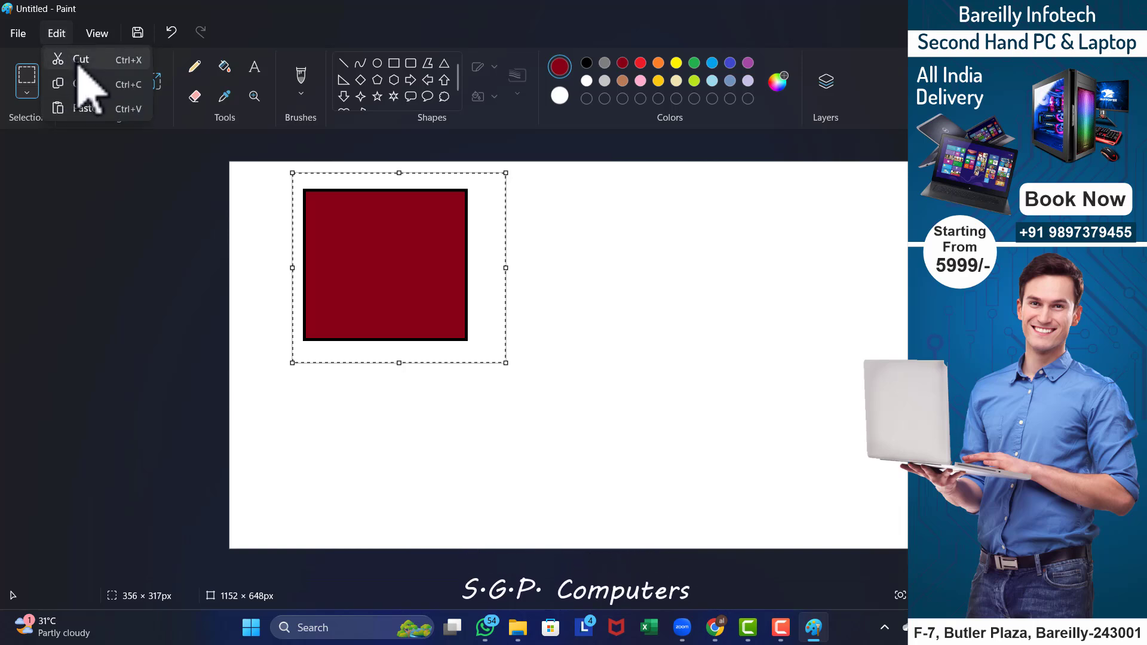
click(81, 59)
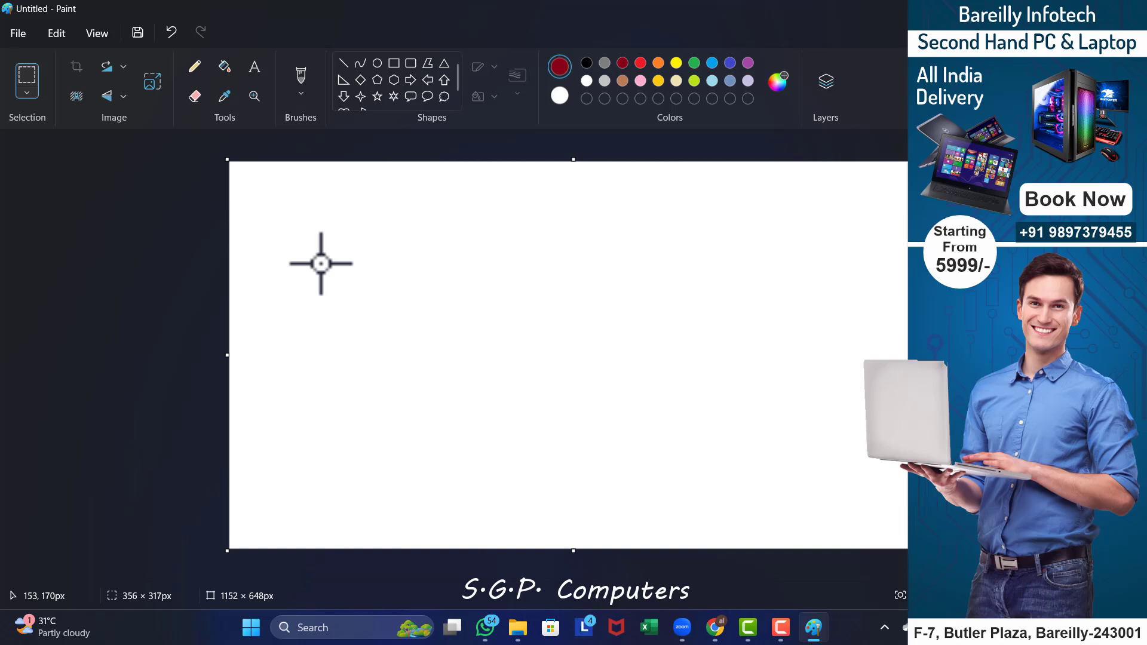
- Undo the cut of the dark red rectangle
click(59, 39)
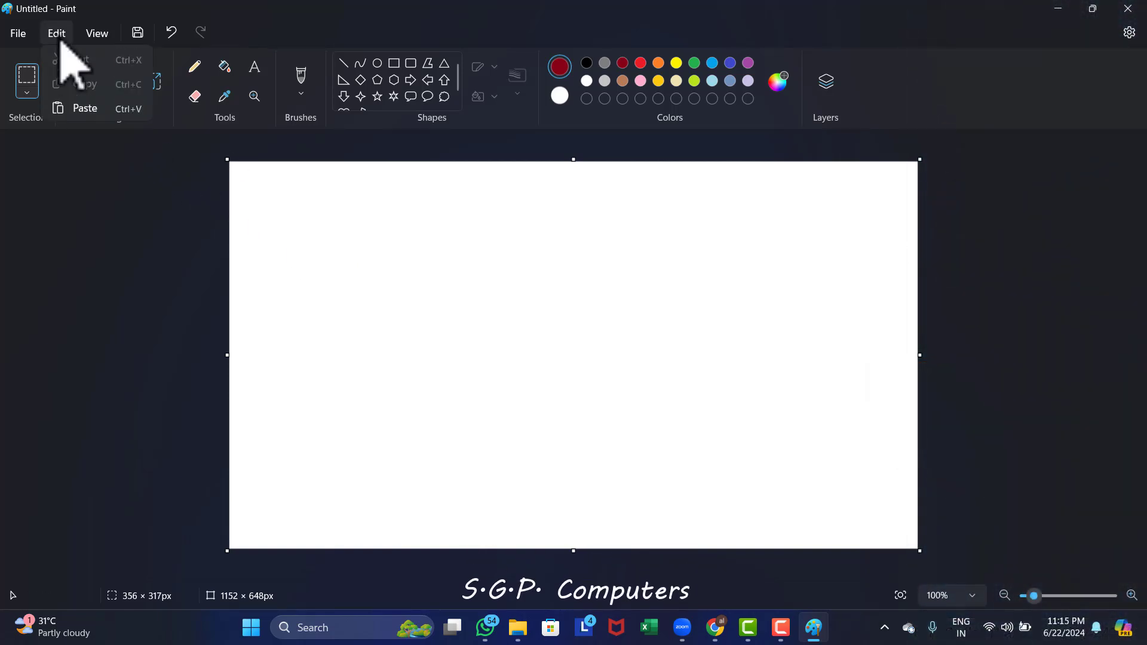
click(307, 198)
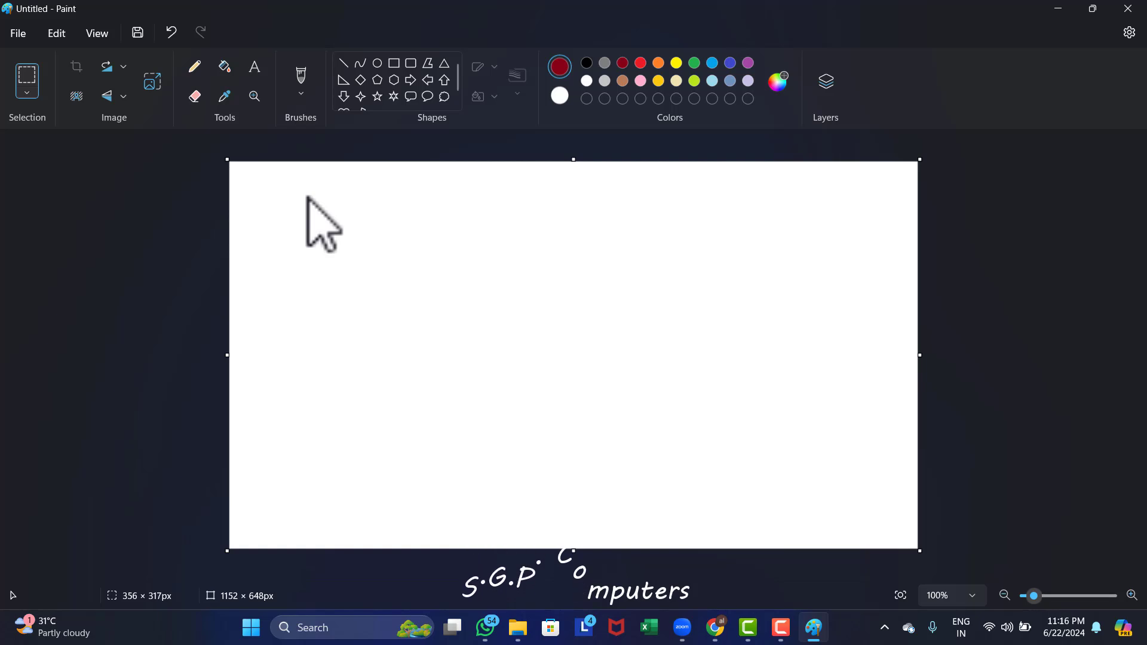
key(ctrl+z)
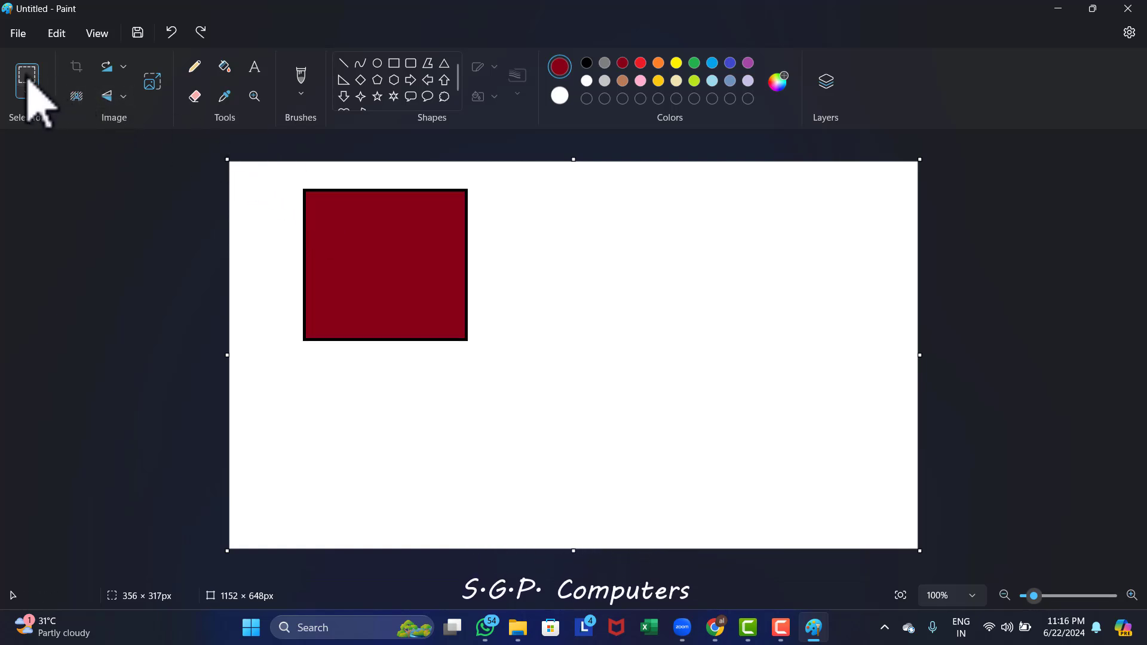
- Select an area about 311 × 319 px around the dark red rectangle, move it to the canvas's upper-right area and copy it
drag(293, 171, 479, 361)
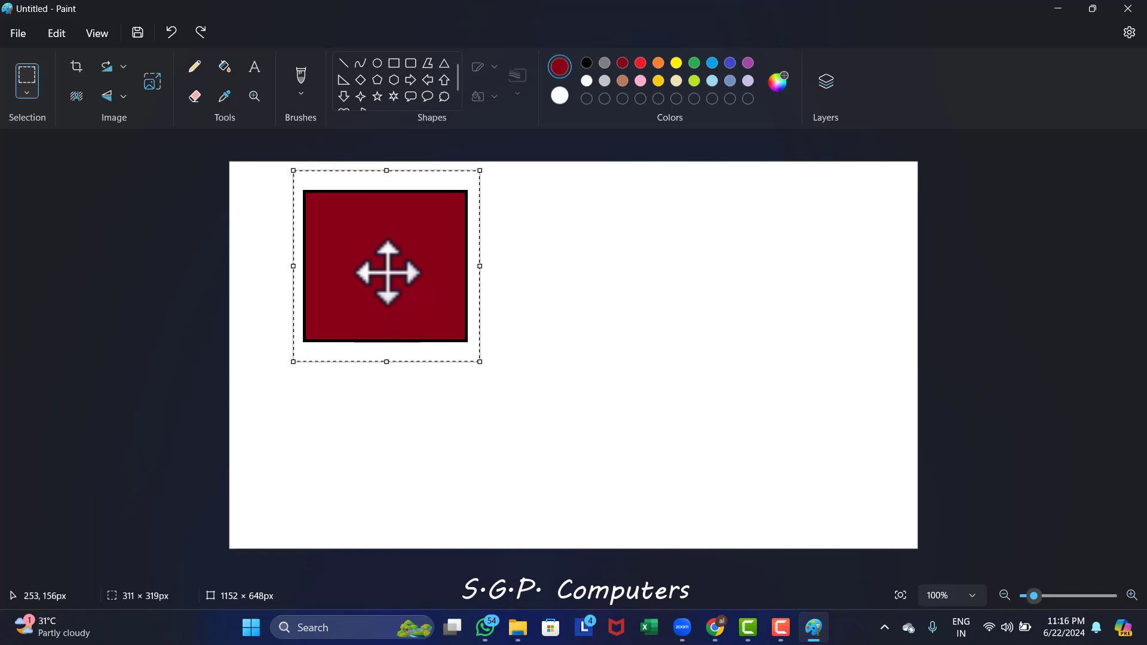
drag(387, 272, 727, 277)
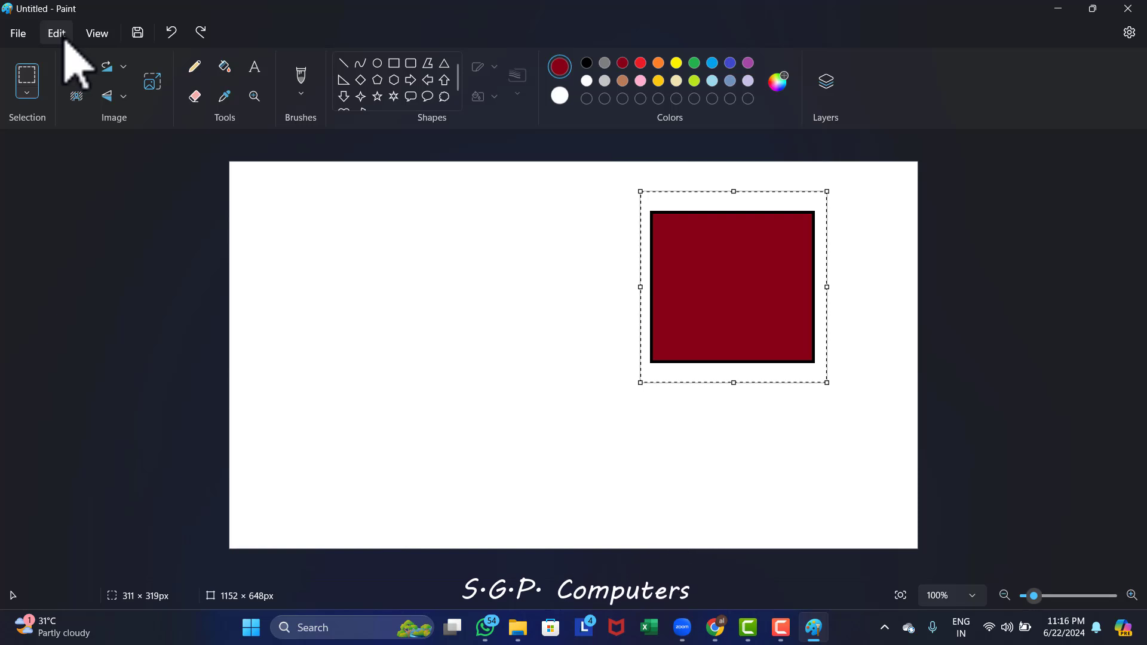
click(64, 40)
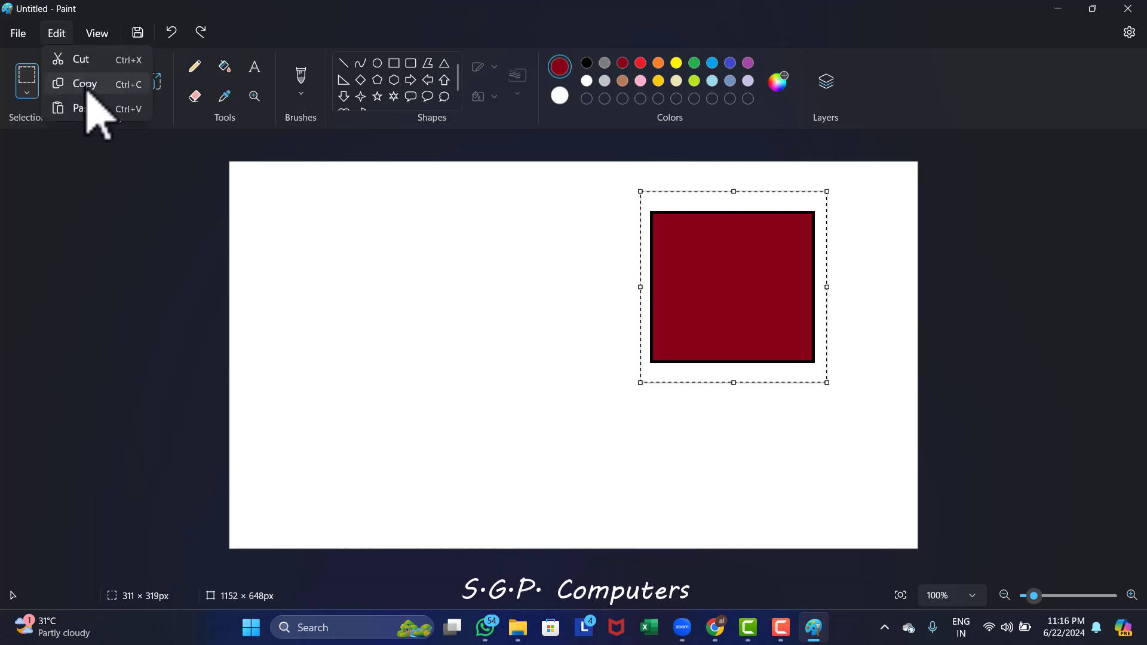
click(87, 87)
- Paste a copy of the dark red rectangle and place it just left of the original
click(62, 41)
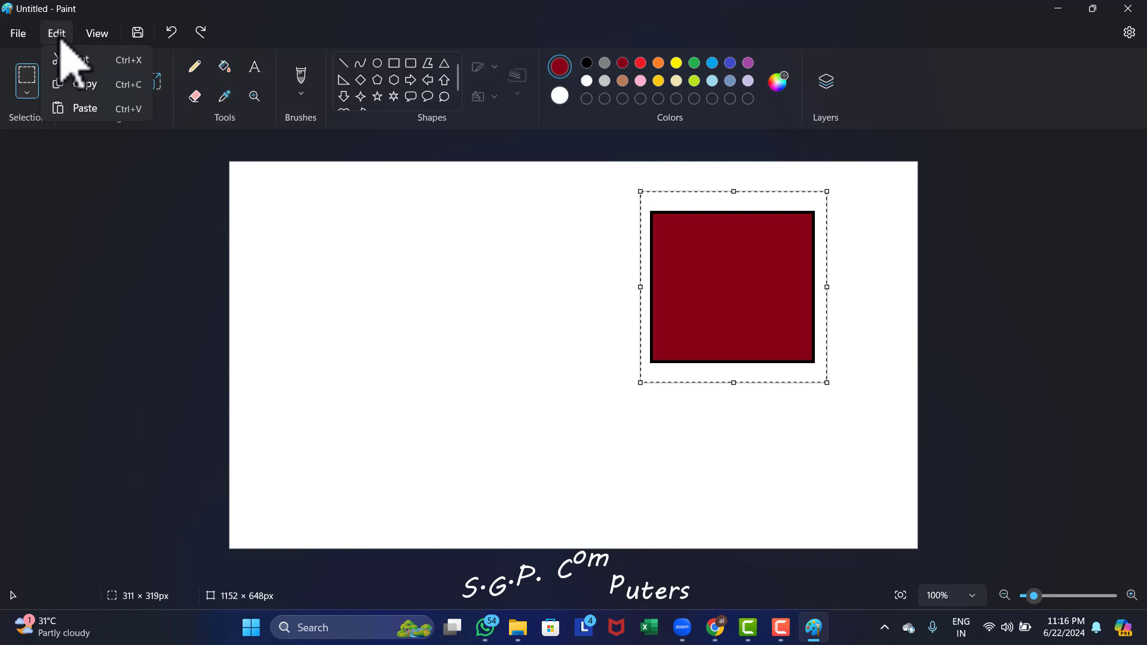
click(84, 110)
drag(315, 243, 532, 263)
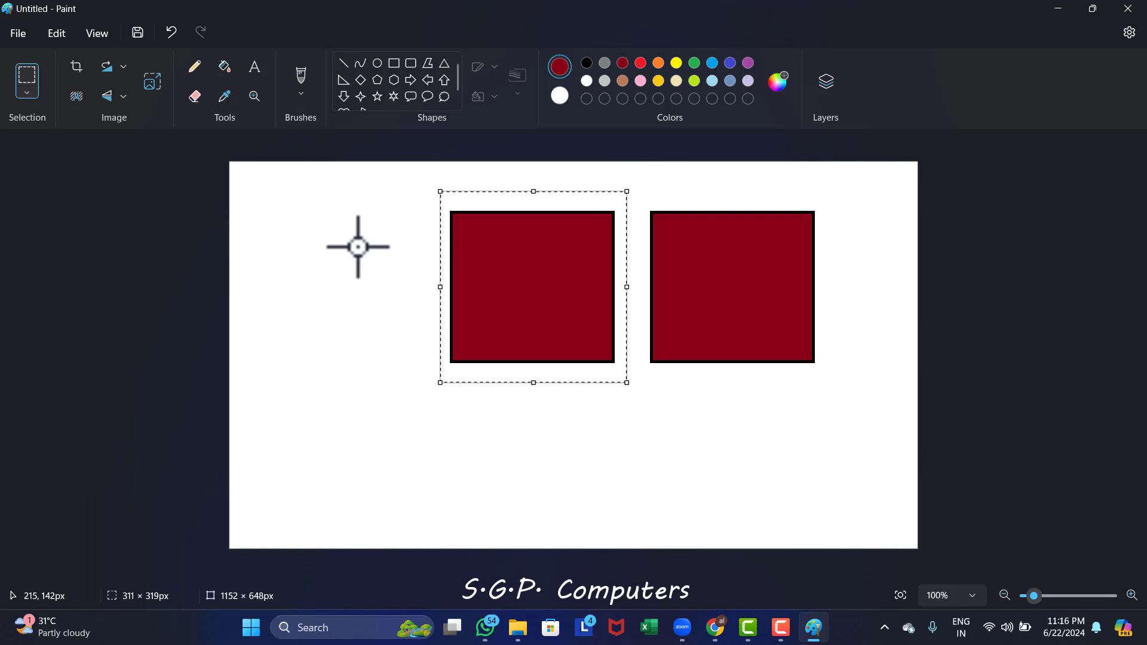
- Paste two more copies of the rectangle, placing one in the canvas's lower-left area and the other in its upper-left area
click(60, 33)
click(80, 116)
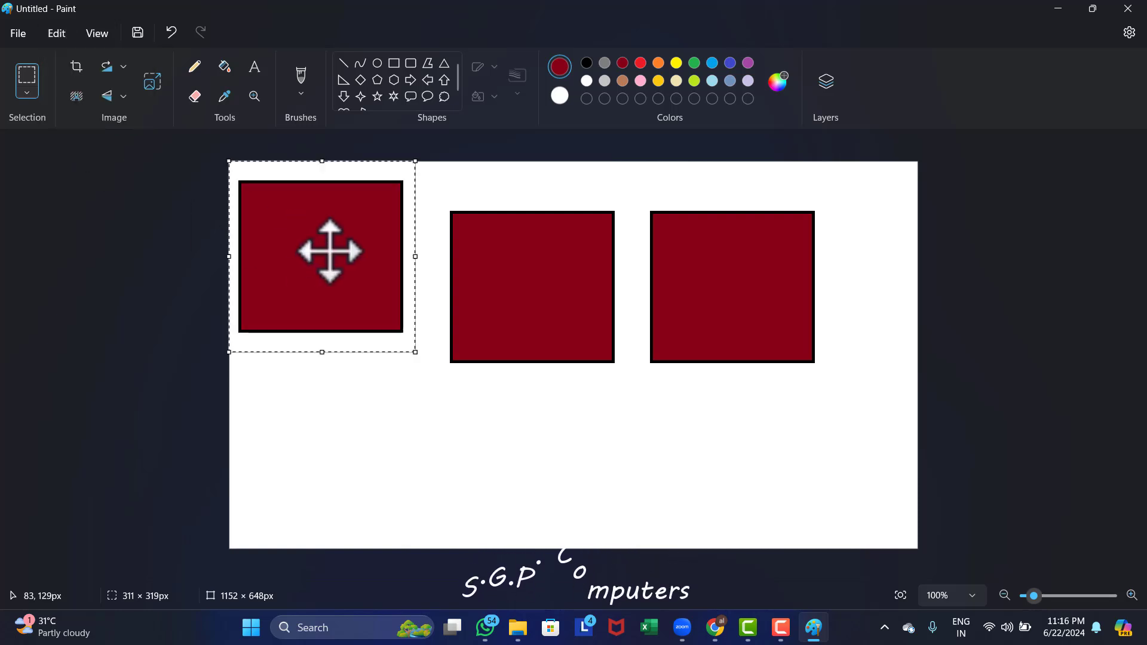
drag(328, 248, 365, 436)
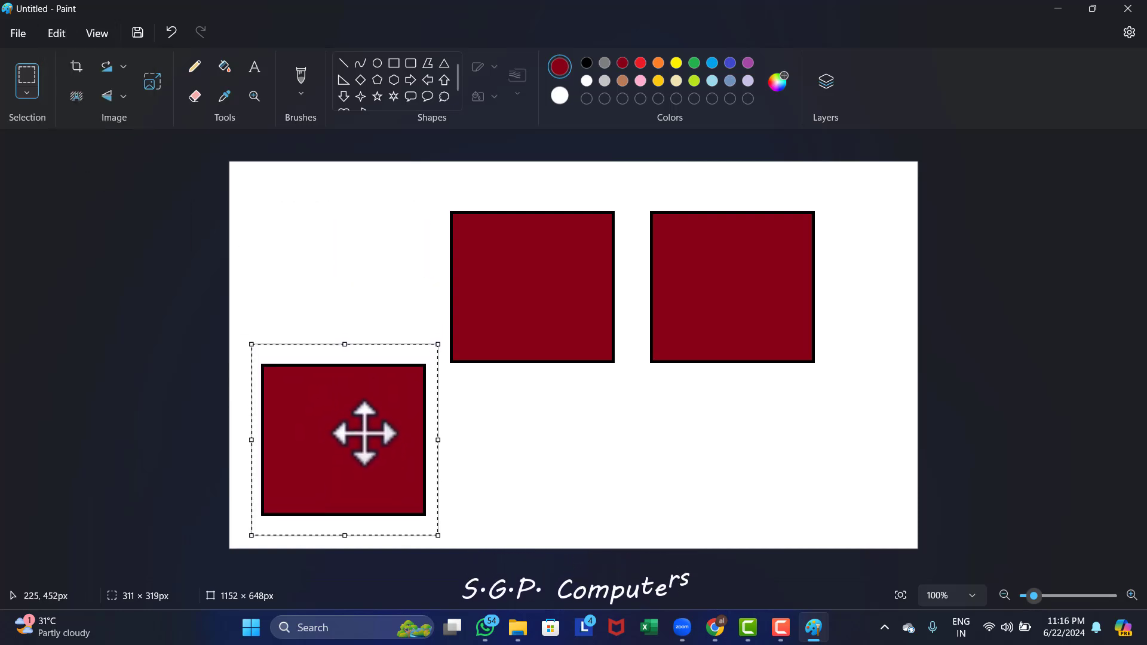
click(58, 33)
click(84, 111)
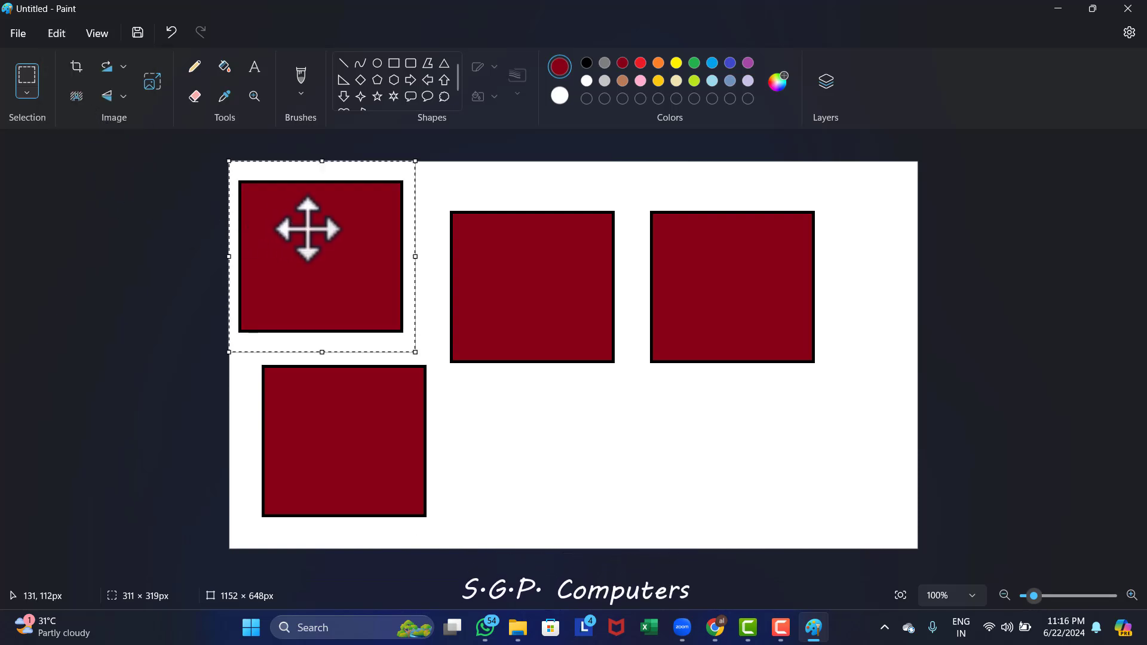
drag(307, 229, 326, 237)
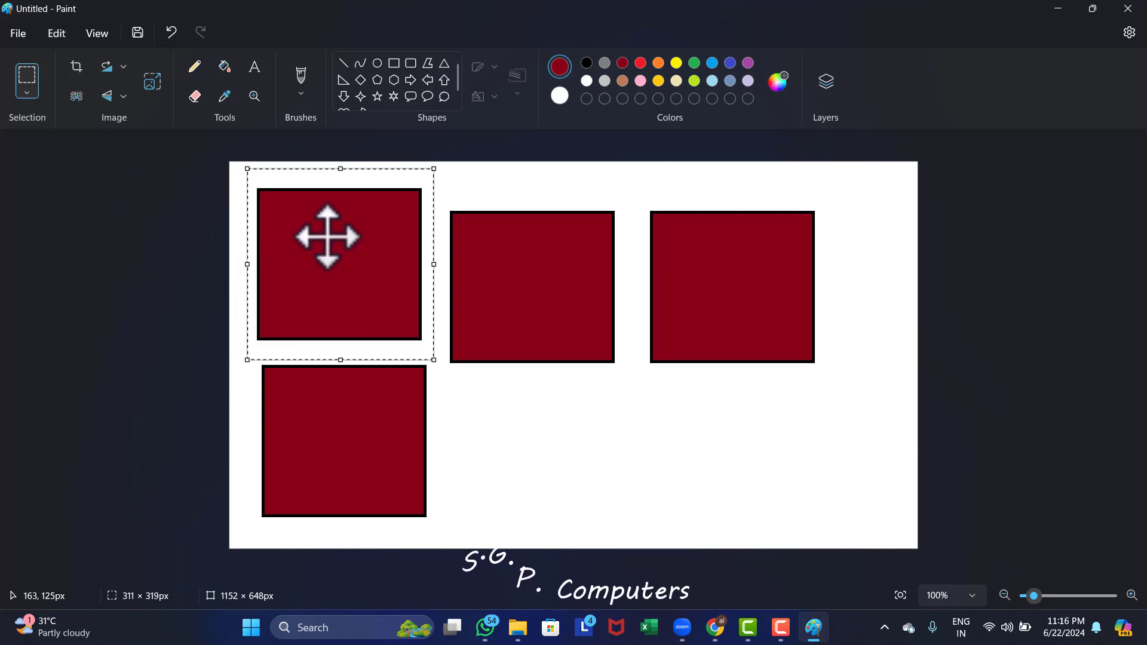
- Paste another copy of the rectangle, place it at the canvas's lower middle, and clear the selection
click(63, 36)
click(81, 107)
drag(362, 255, 565, 425)
drag(261, 372, 523, 231)
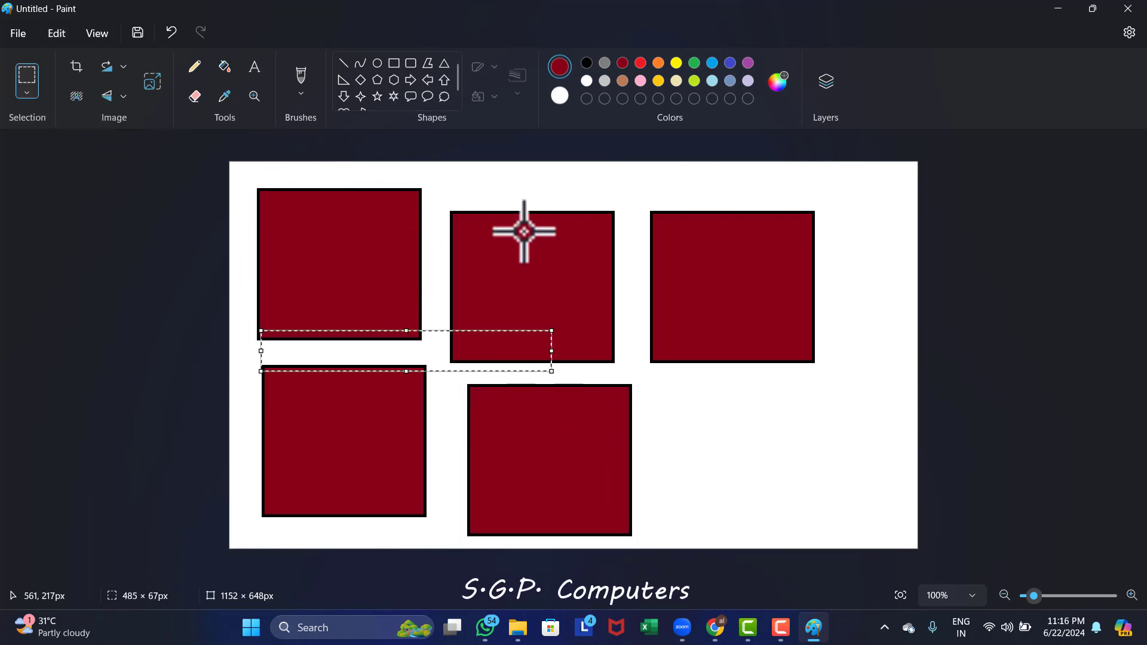
click(472, 183)
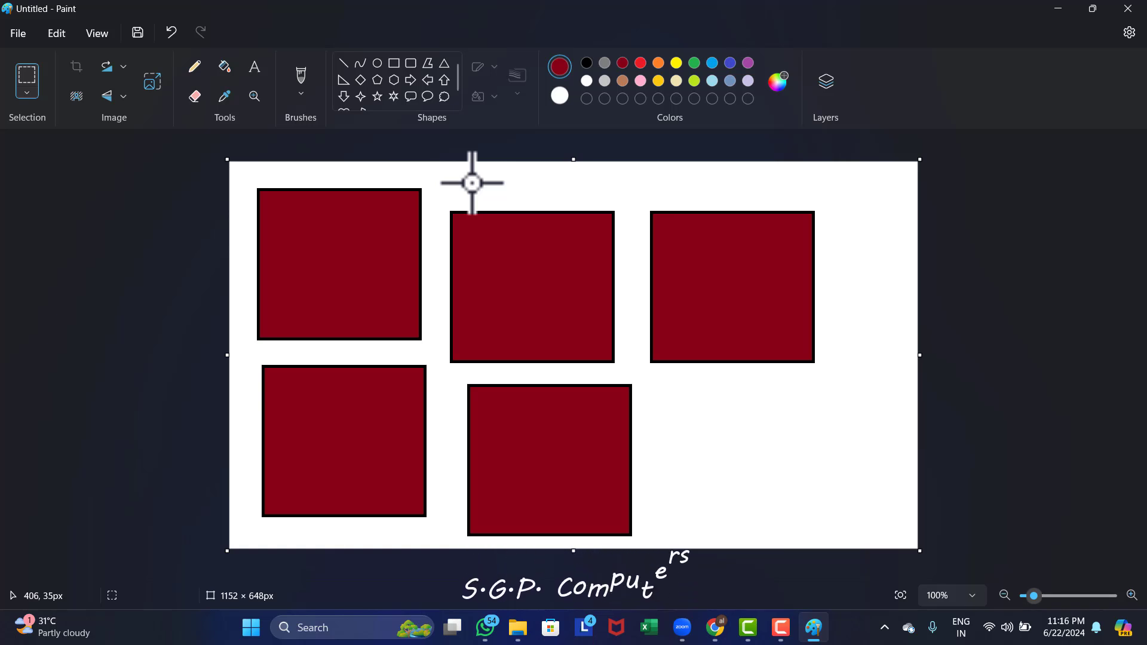
- Look over the zoom options and show the rulers around the canvas
click(97, 33)
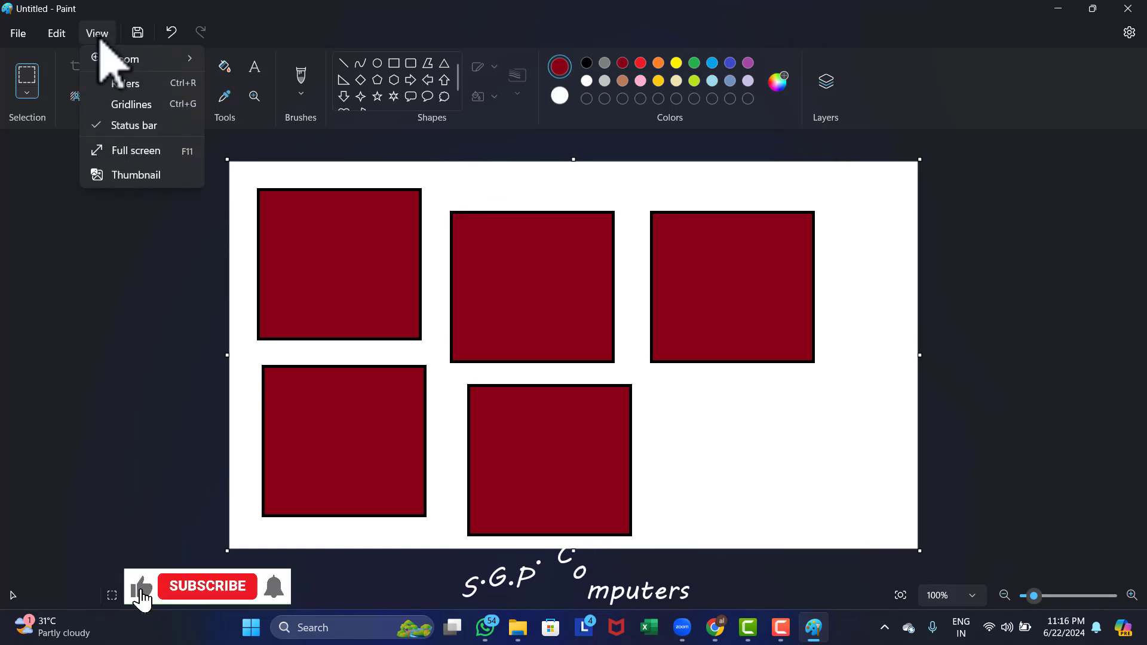
mouse_move(119, 63)
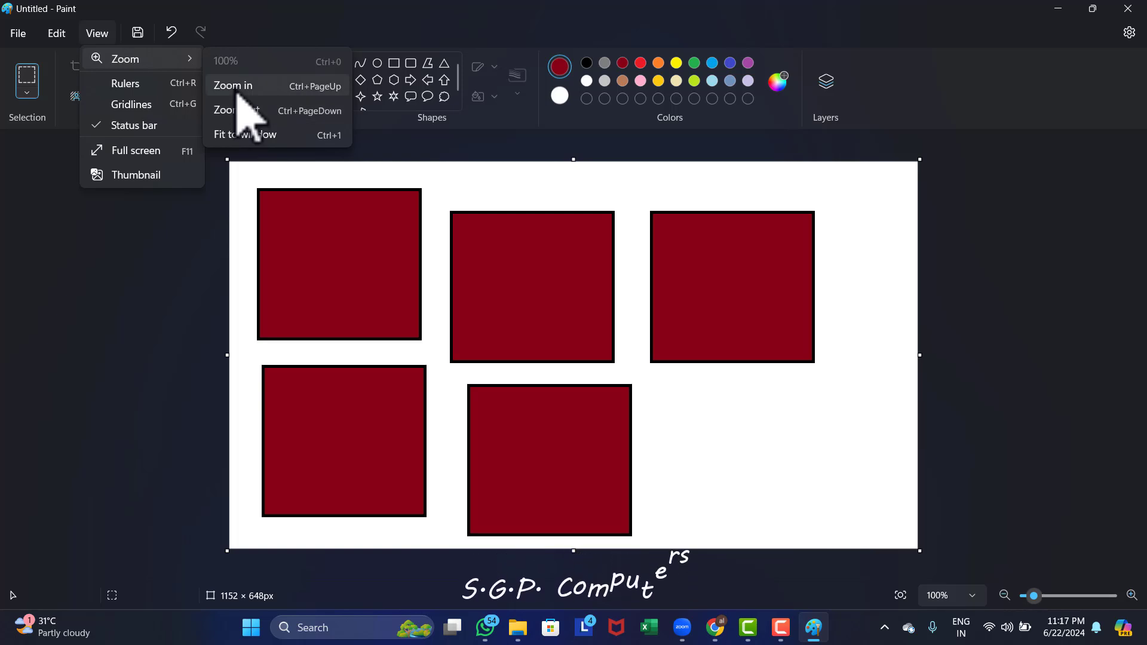
click(115, 85)
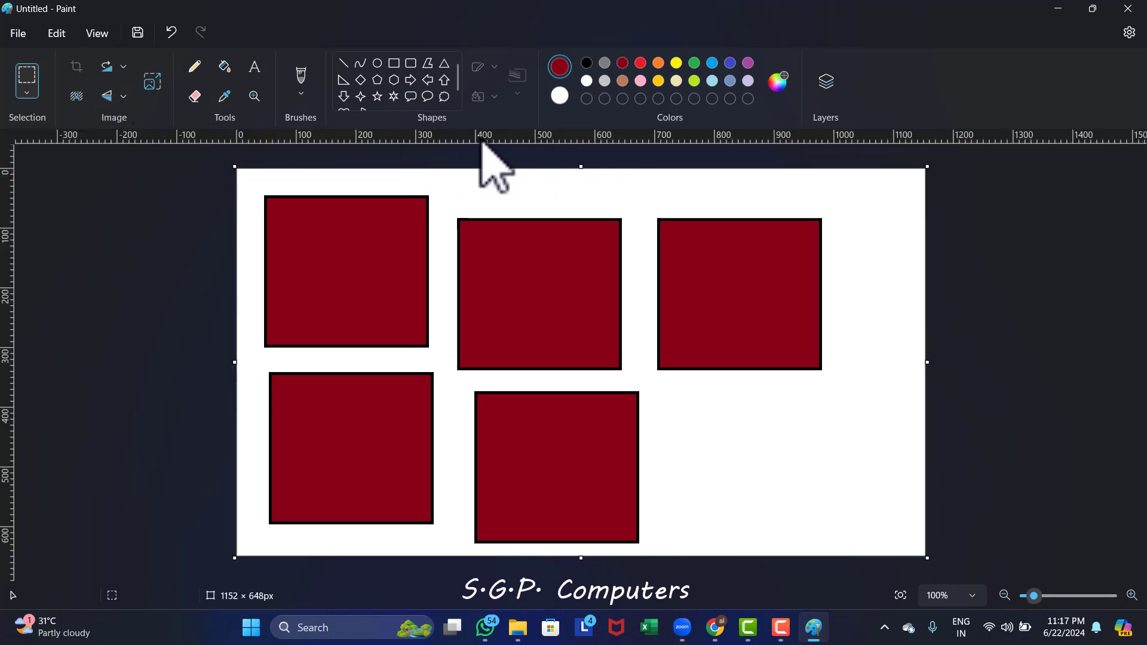
- Show the gridlines over the canvas and hide them again
click(100, 39)
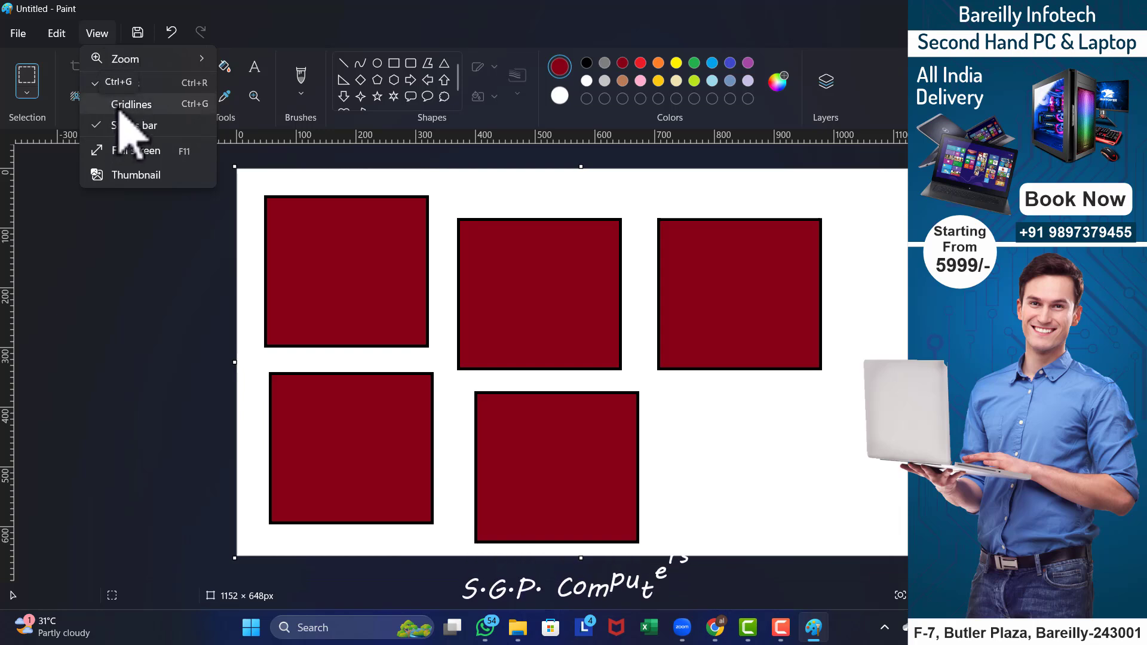
click(131, 106)
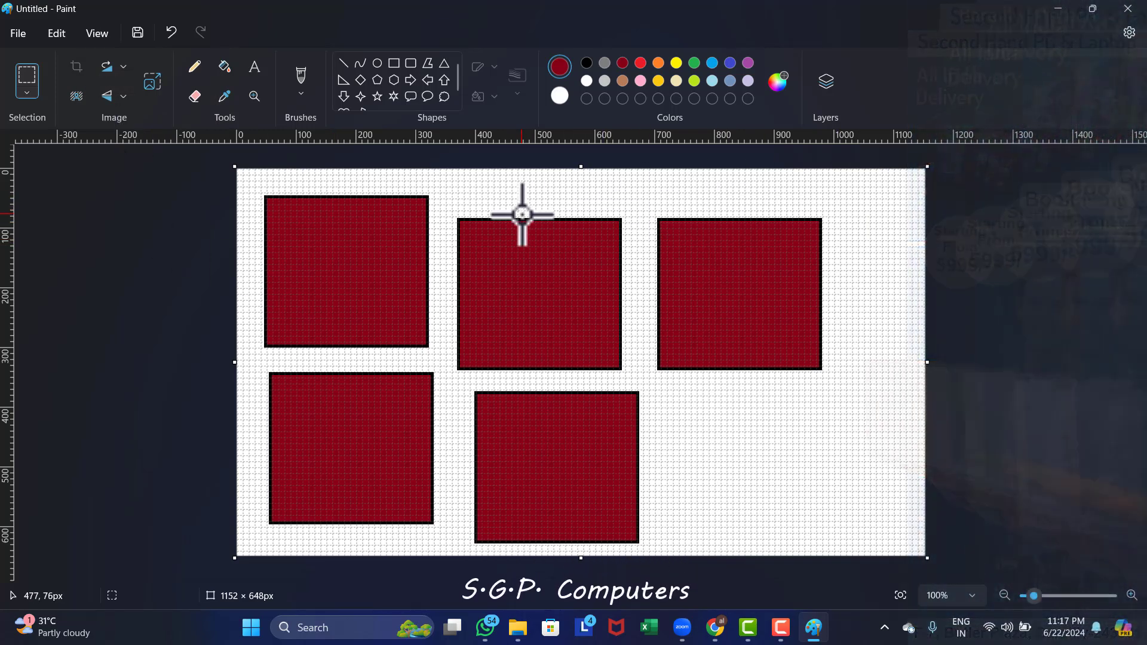
click(97, 32)
click(115, 105)
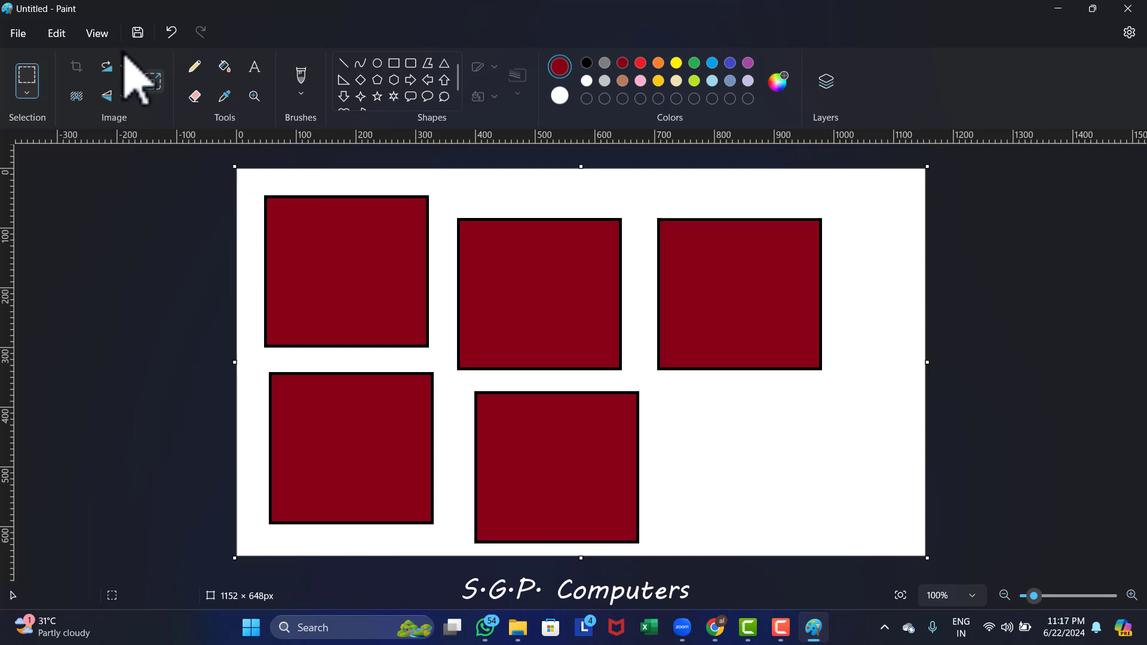
- Hide the status bar and display the picture in full screen
click(97, 33)
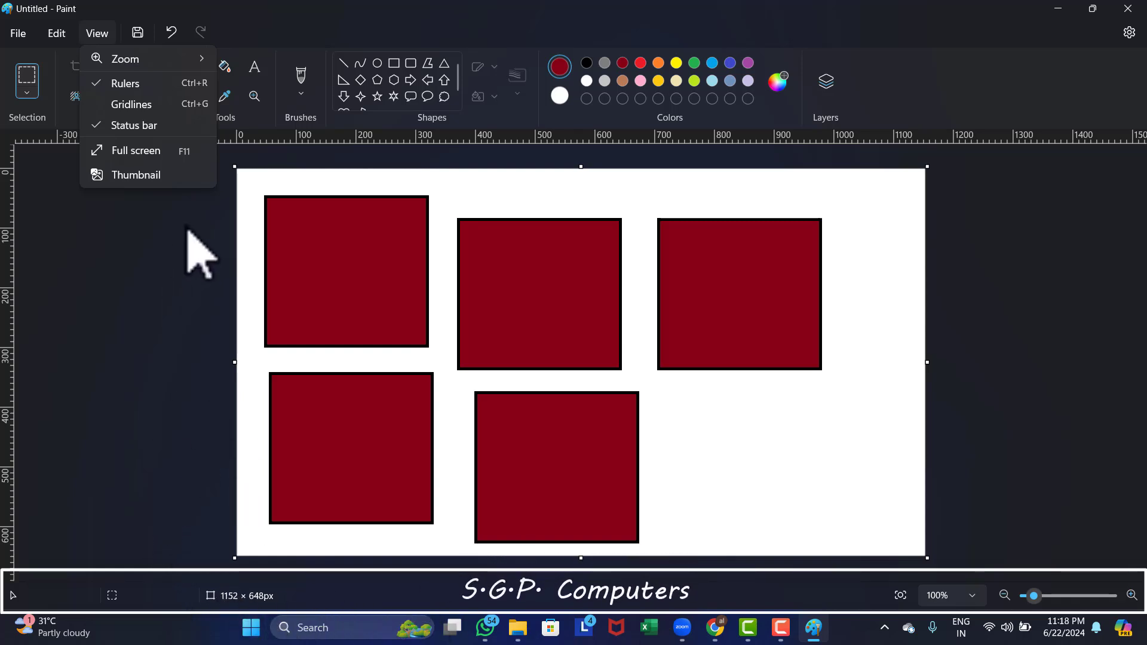
click(126, 126)
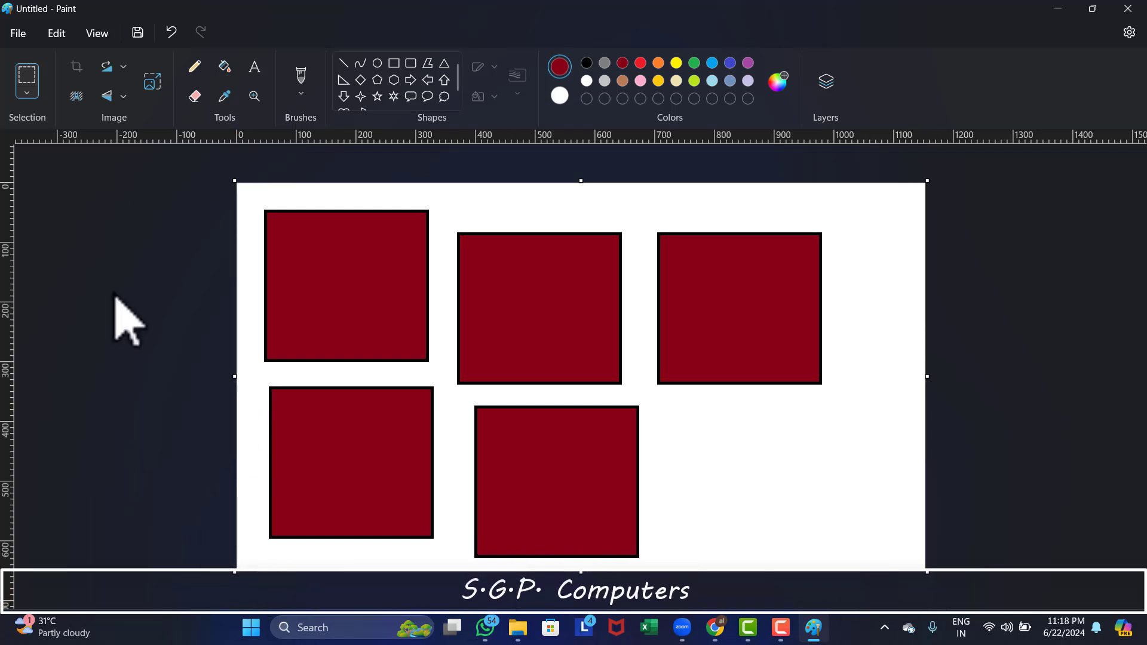
click(97, 33)
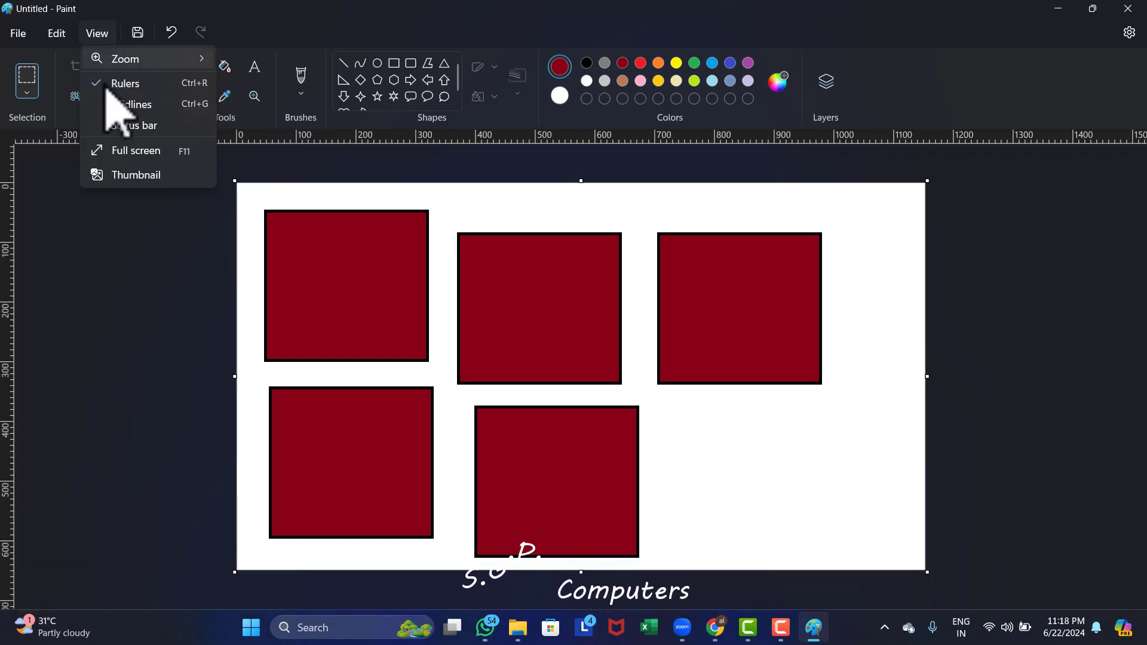
click(127, 154)
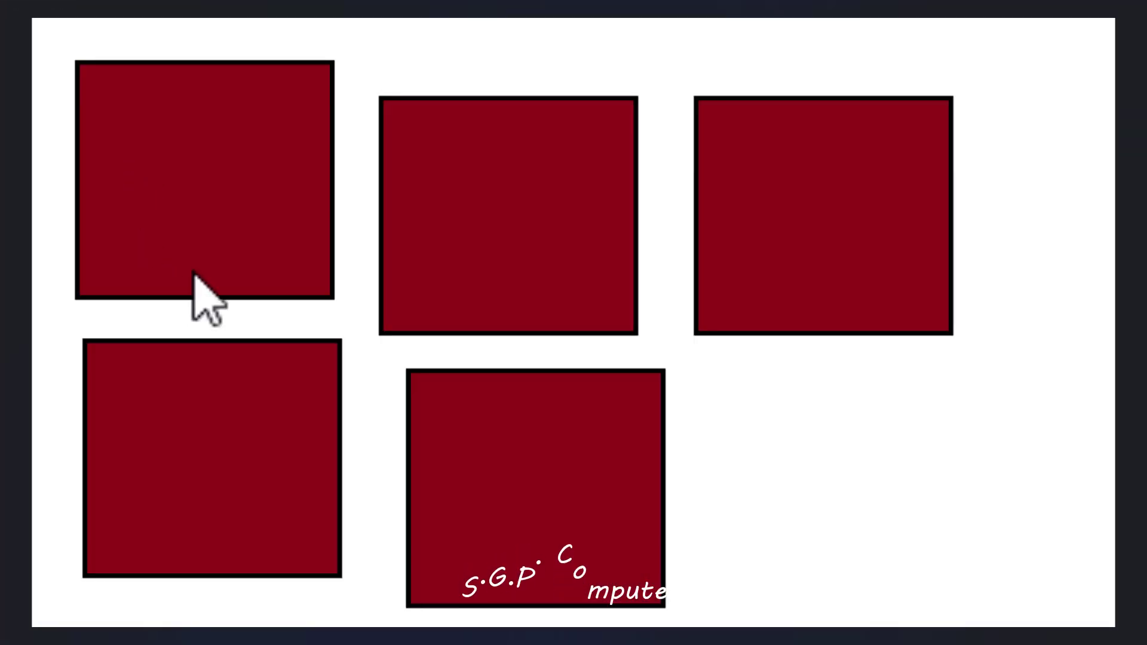